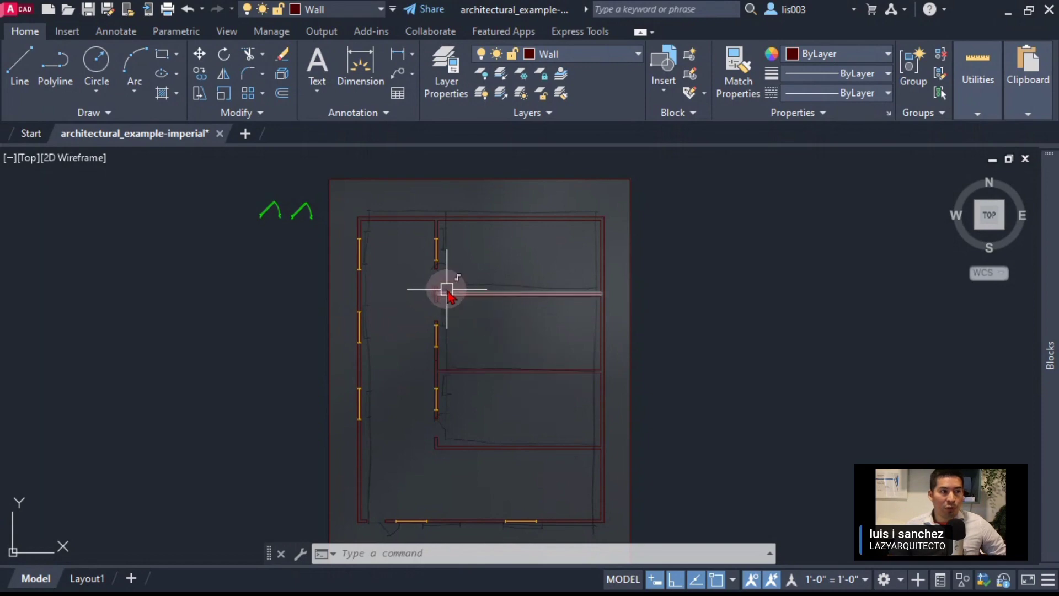
Zoom in on the door symbols left of the plan and select the left door
scroll(447, 288, "up", 3)
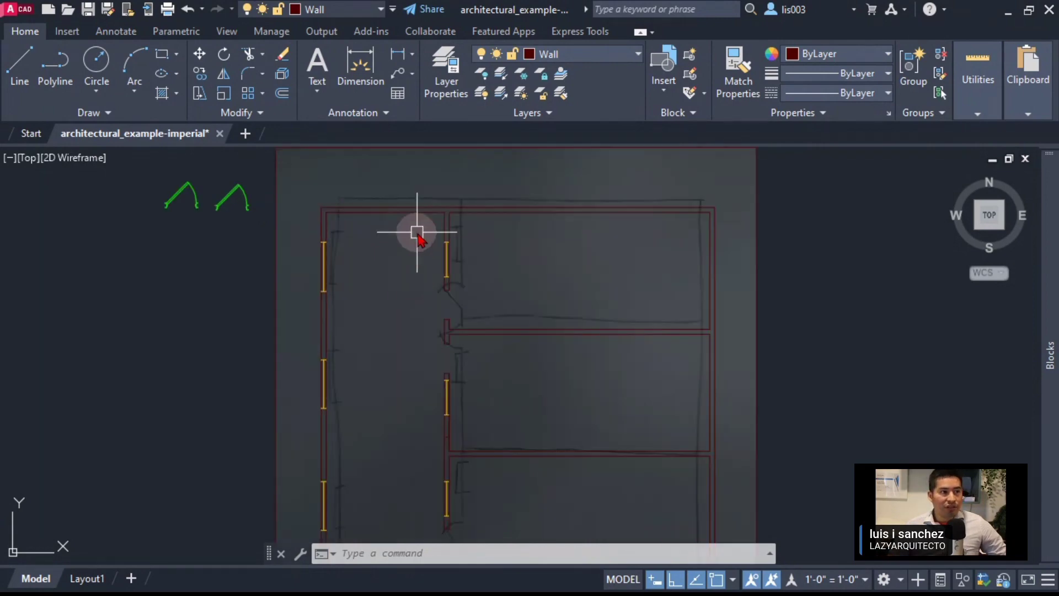
mouse_move(378, 283)
middle_mouse_down()
mouse_move(473, 348)
mouse_move(439, 324)
middle_mouse_up()
scroll(374, 284, "up", 5)
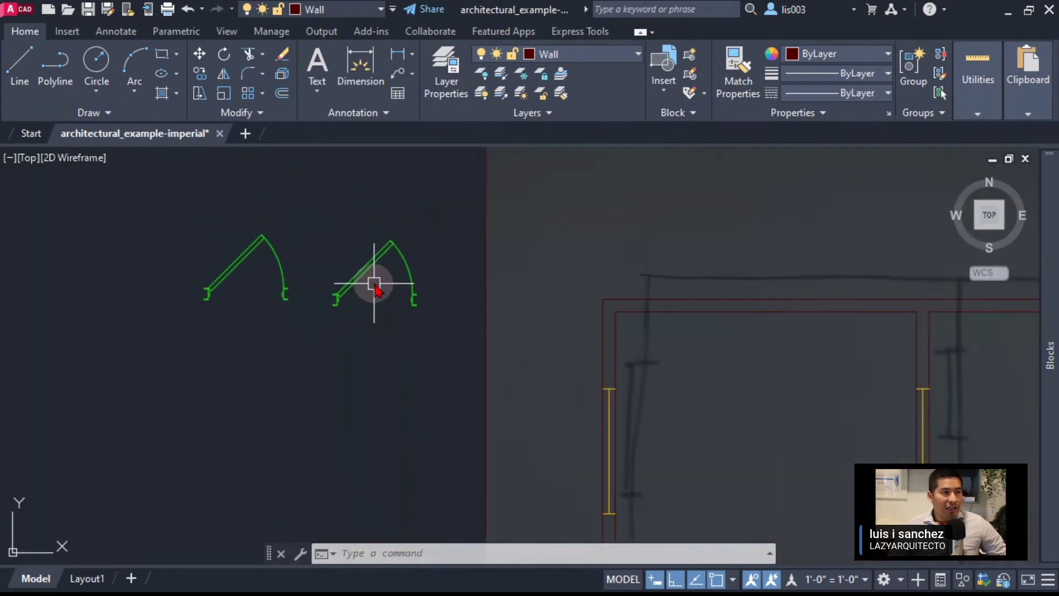
middle_click_drag(364, 259, 442, 296)
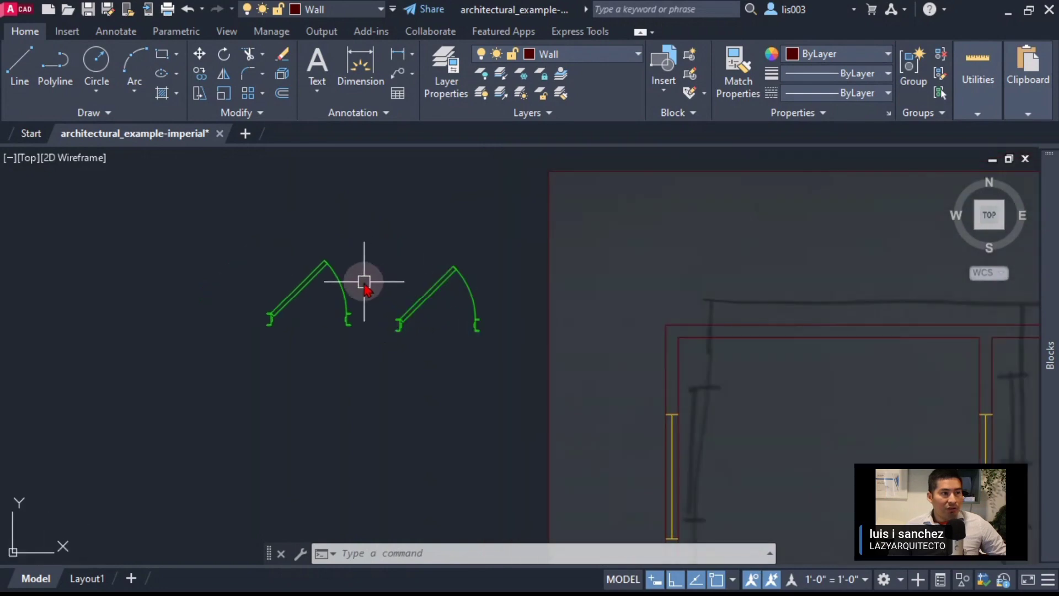
middle_click_drag(366, 278, 428, 307)
left_click(407, 293)
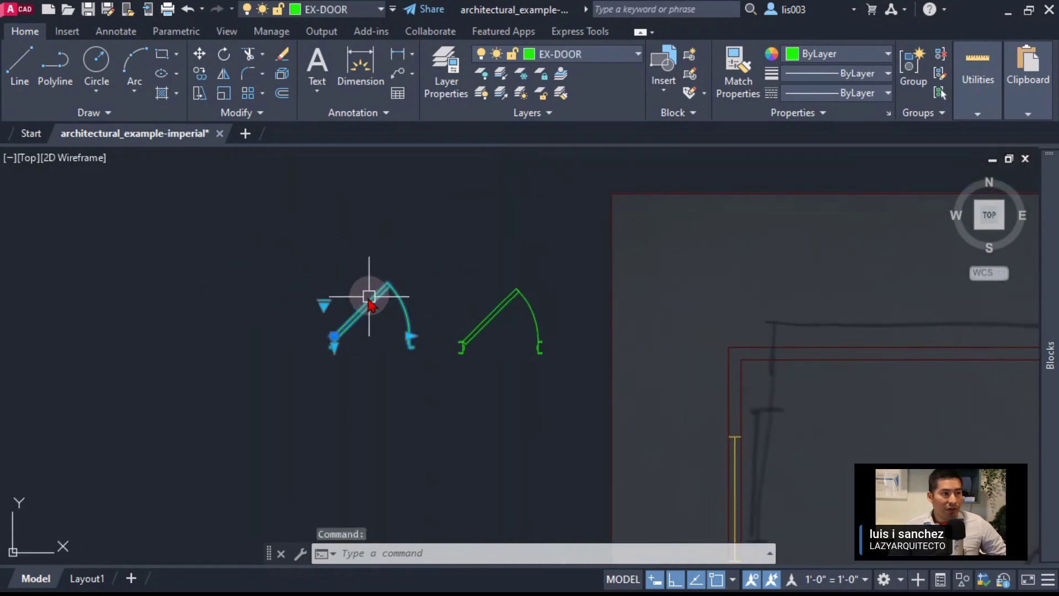
scroll(324, 307, "up", 5)
middle_click_drag(381, 343, 399, 369)
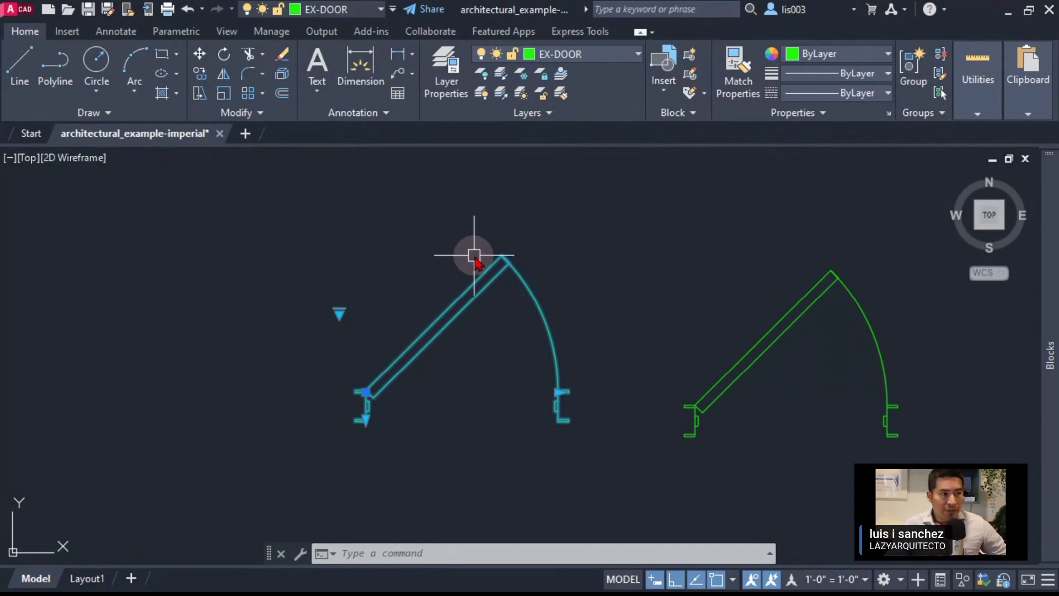
Cancel that selection and reselect the left door symbol
key("Escape")
left_click(462, 312)
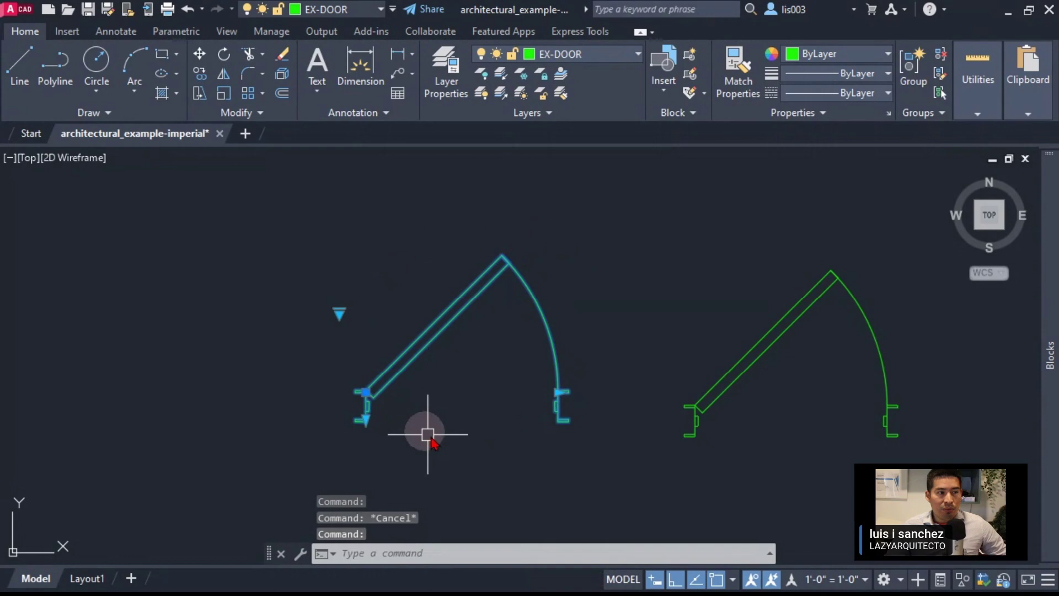
middle_click_drag(475, 438, 478, 425)
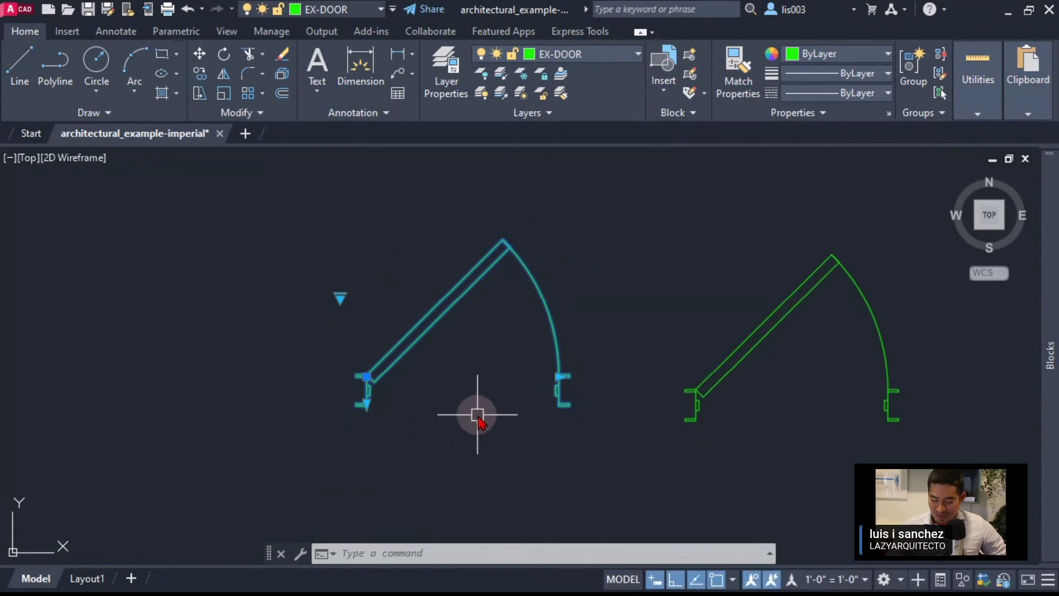
Start the Block command with B and name the new block DOOR-EXPLOD
type("b")
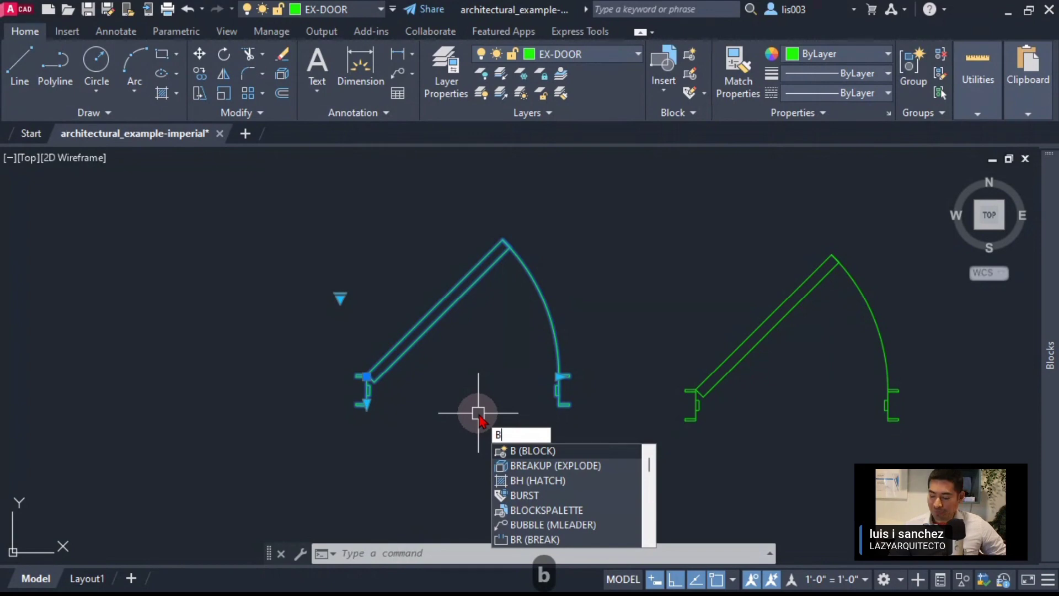
key("Return")
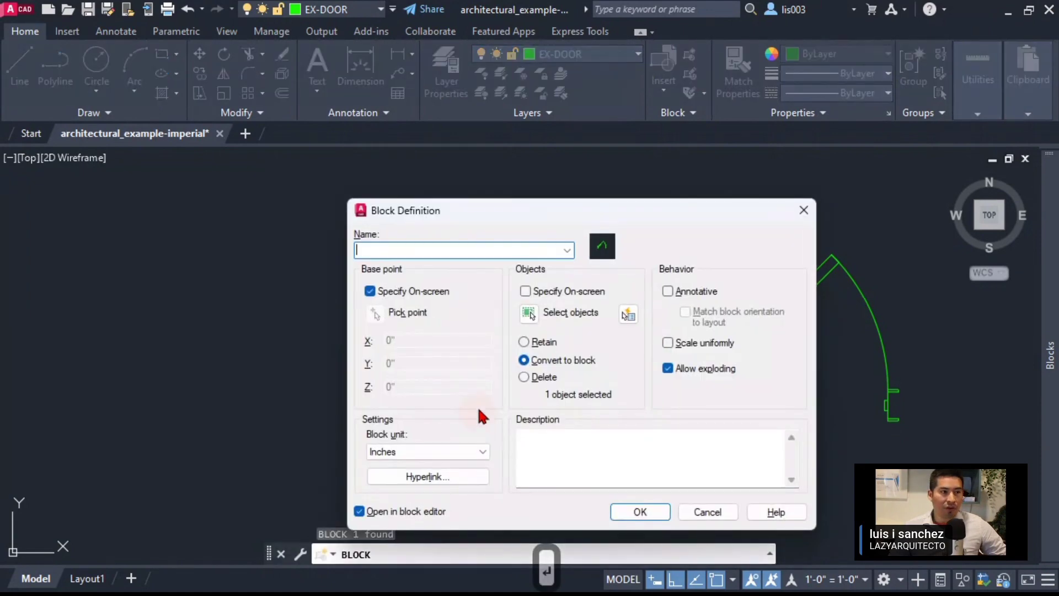
left_click_drag(503, 204, 493, 181)
type("door")
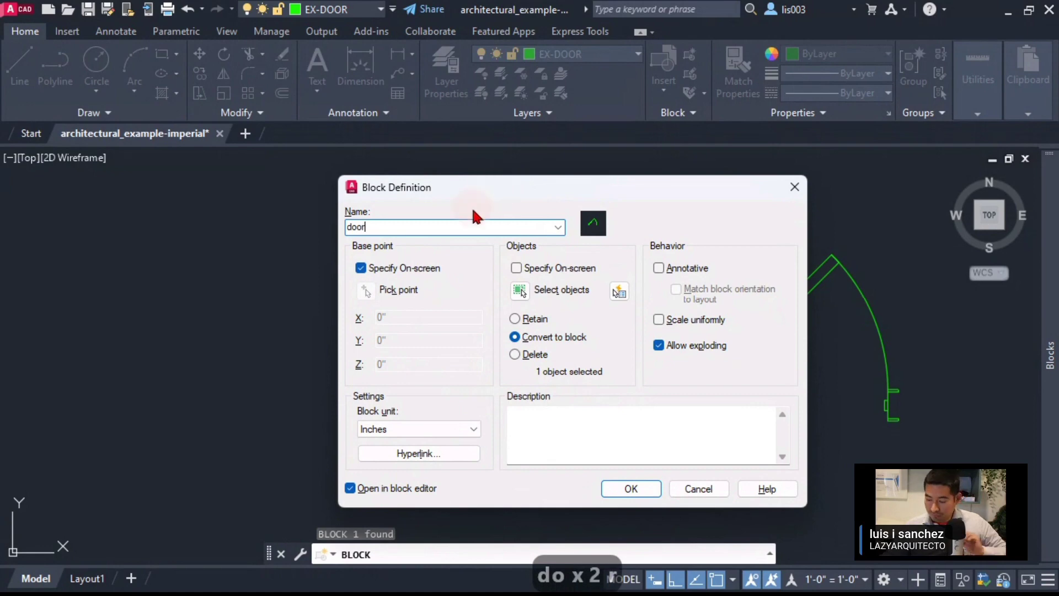
key("BackSpace")
key("BackSpace")
key("BackSpace")
key("BackSpace")
key("BackSpace")
key("Caps_Lock")
type("DOOR-")
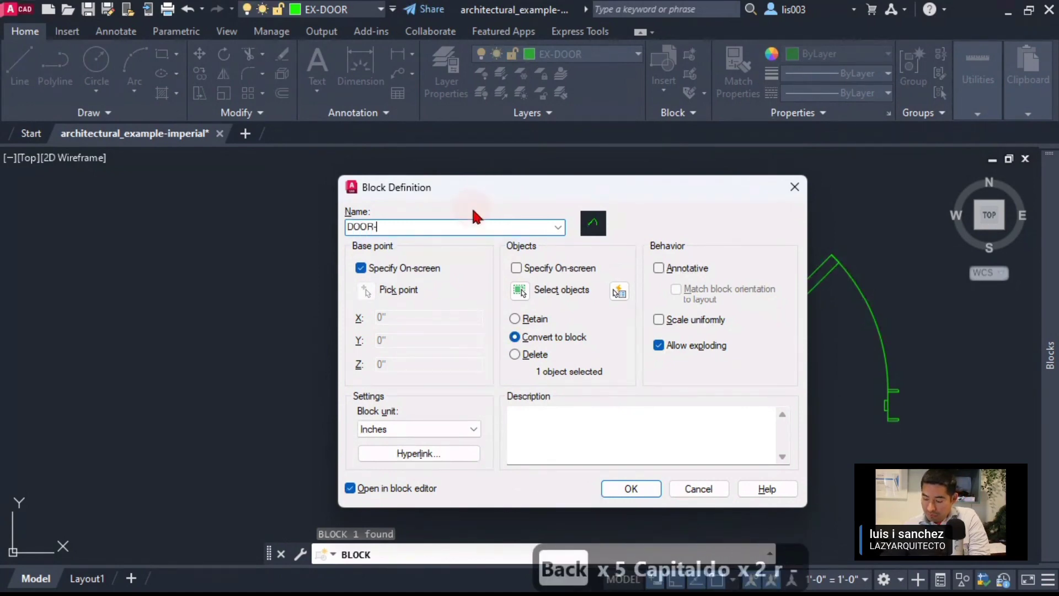
type("EXPLODE")
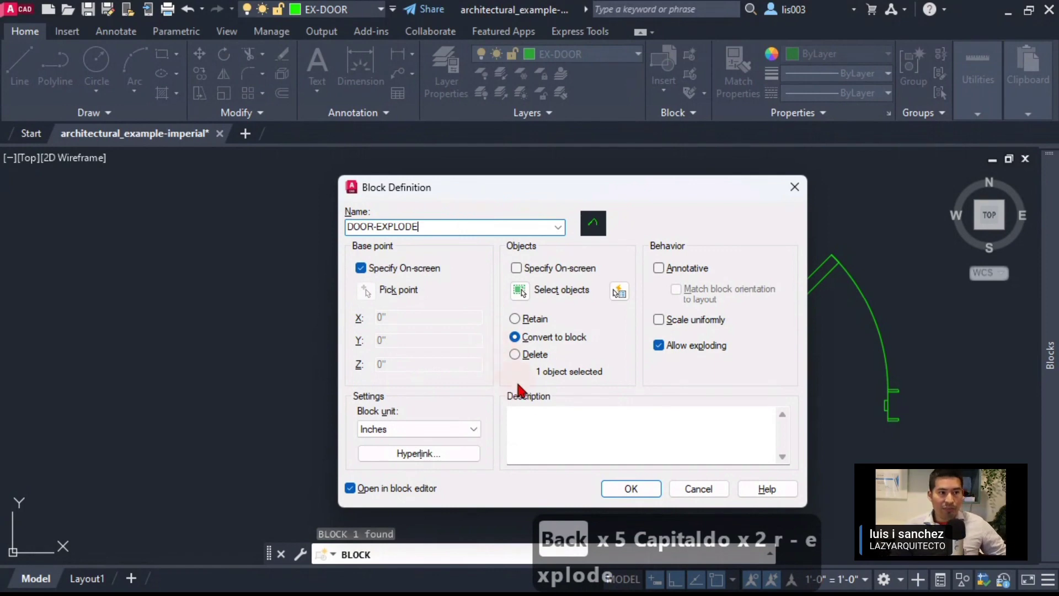
left_click(634, 489)
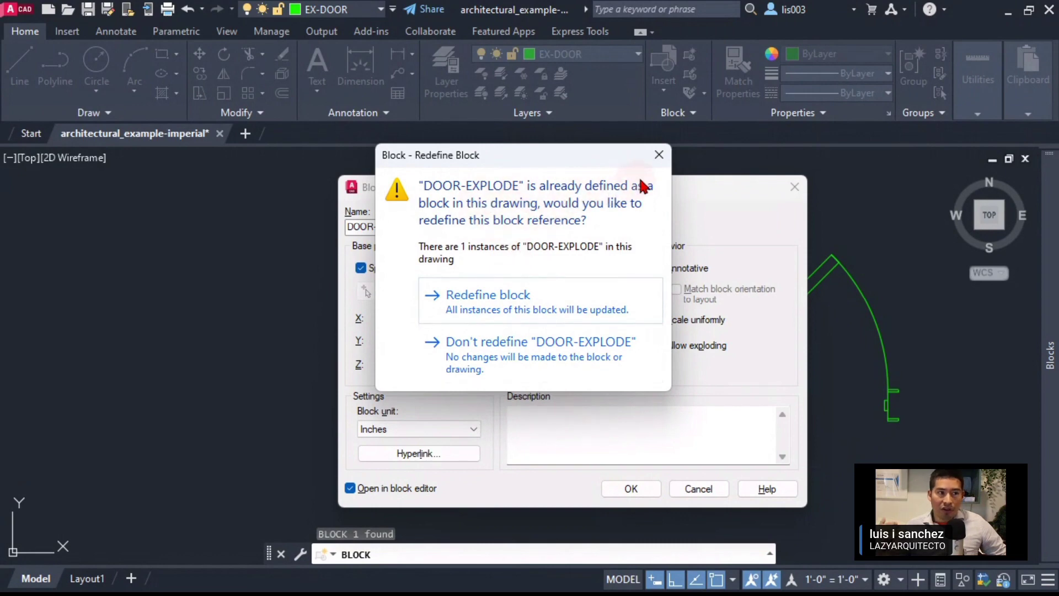
Decline redefining the existing block and rename it DOOR-EXPLODE- before confirming
left_click(658, 156)
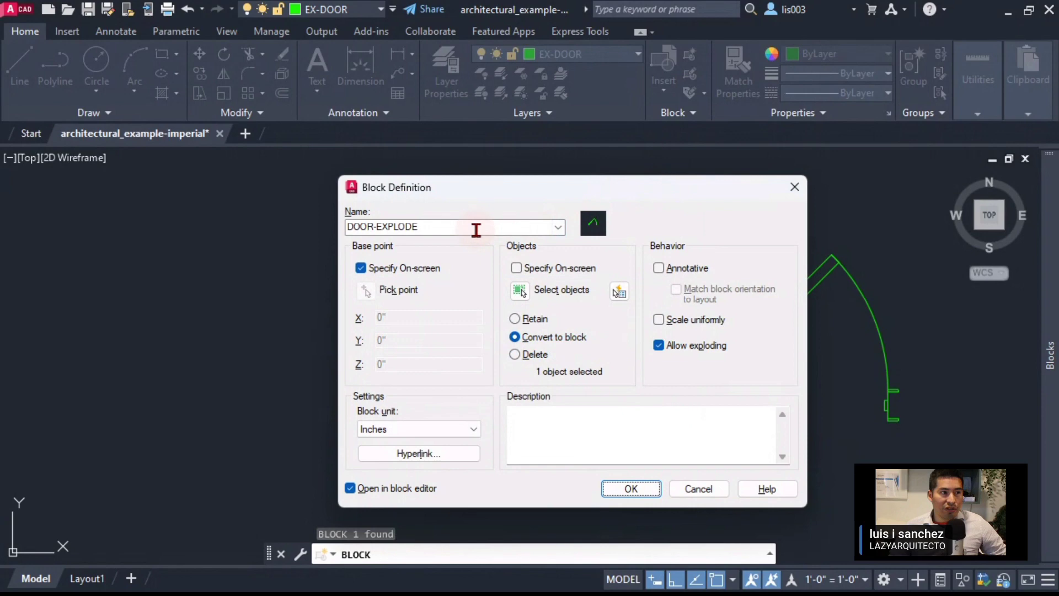
double_click(475, 228)
type("-")
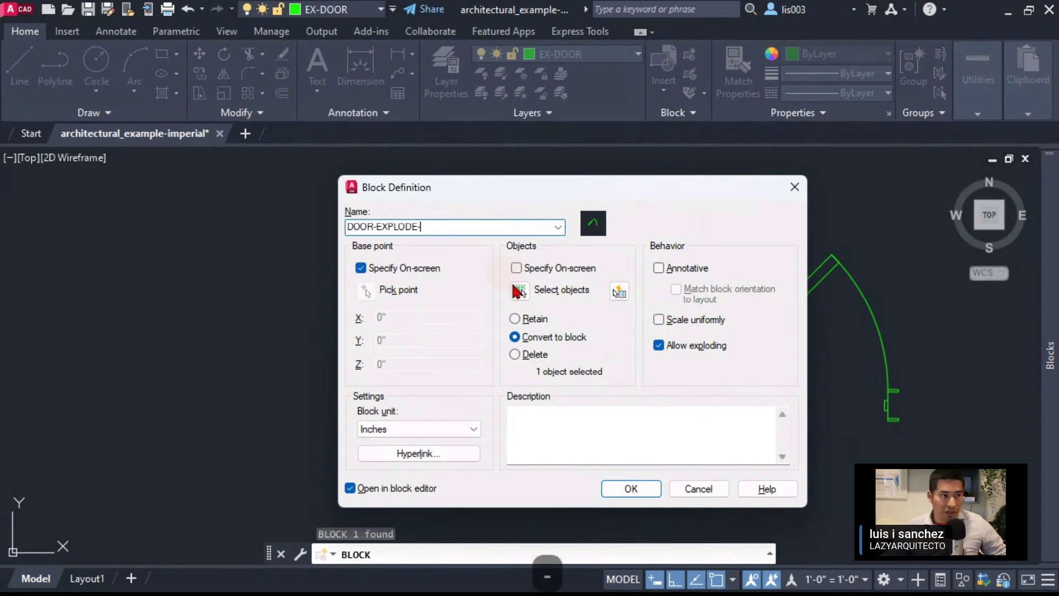
left_click(629, 489)
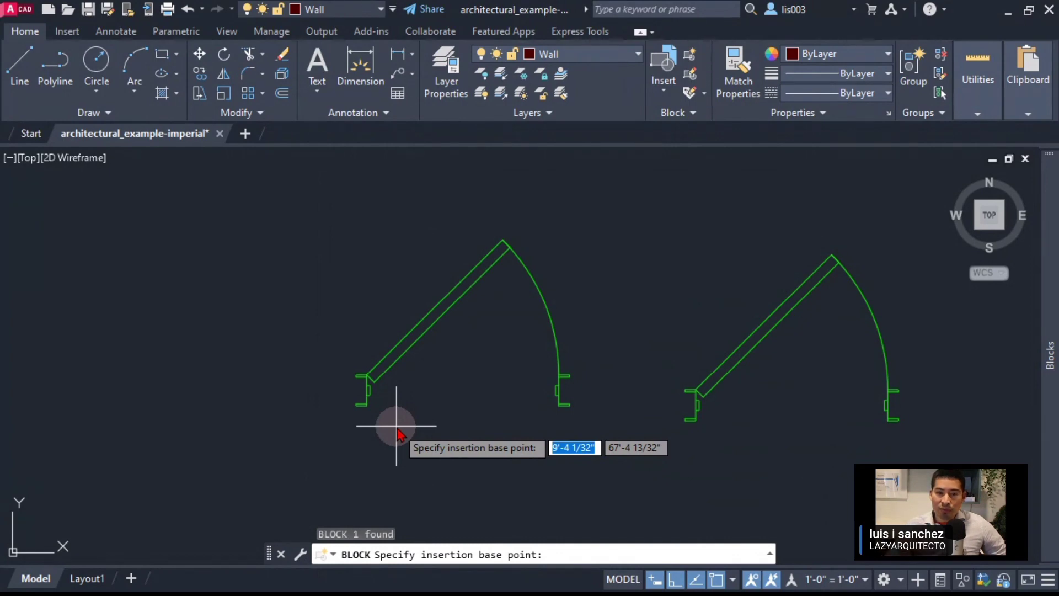
Zoom in and pick the door's hinge corner as the block's base point
scroll(355, 394, "up", 4)
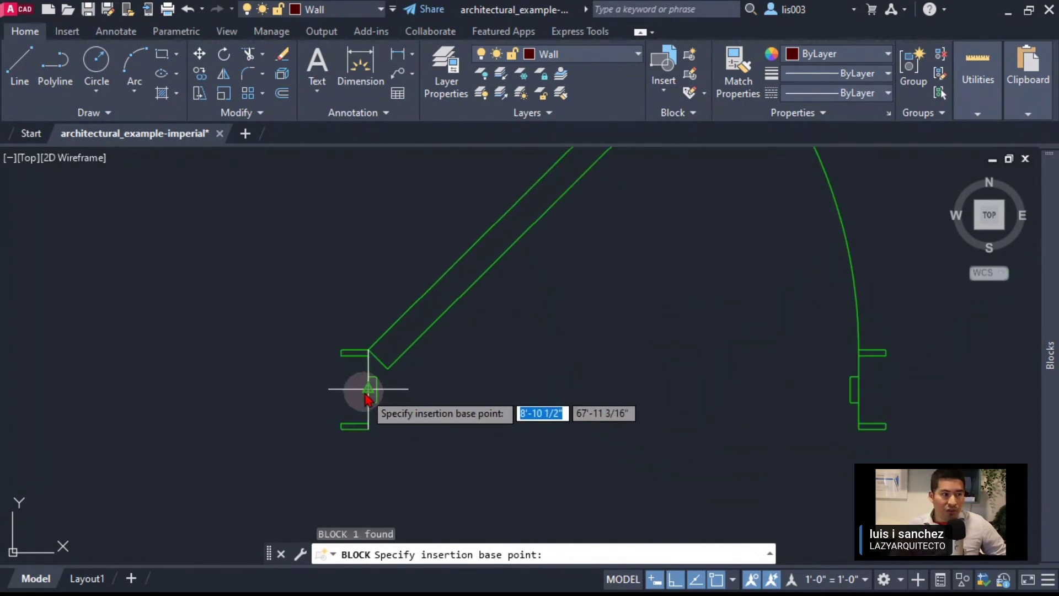
scroll(411, 331, "up", 1)
scroll(365, 368, "up", 3)
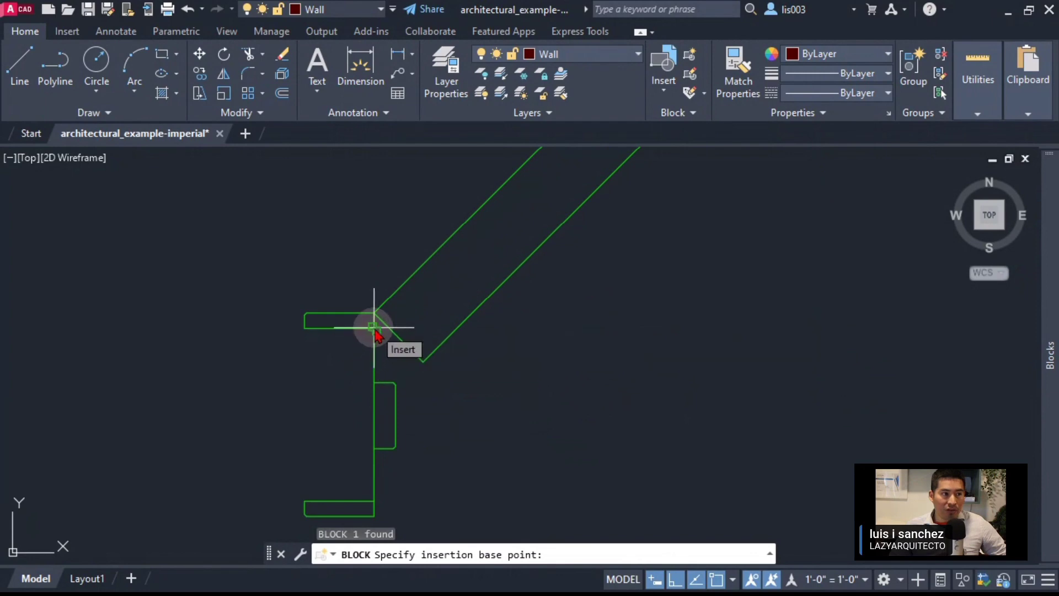
left_click(372, 330)
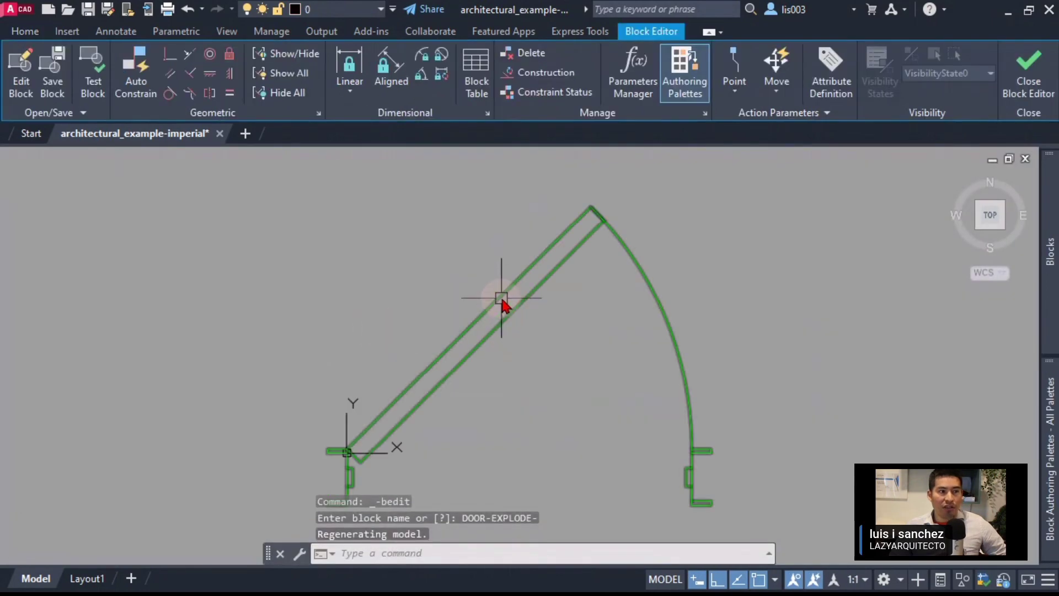
Clear the pending action and the block selection in the Block Editor
scroll(502, 265, "down", 3)
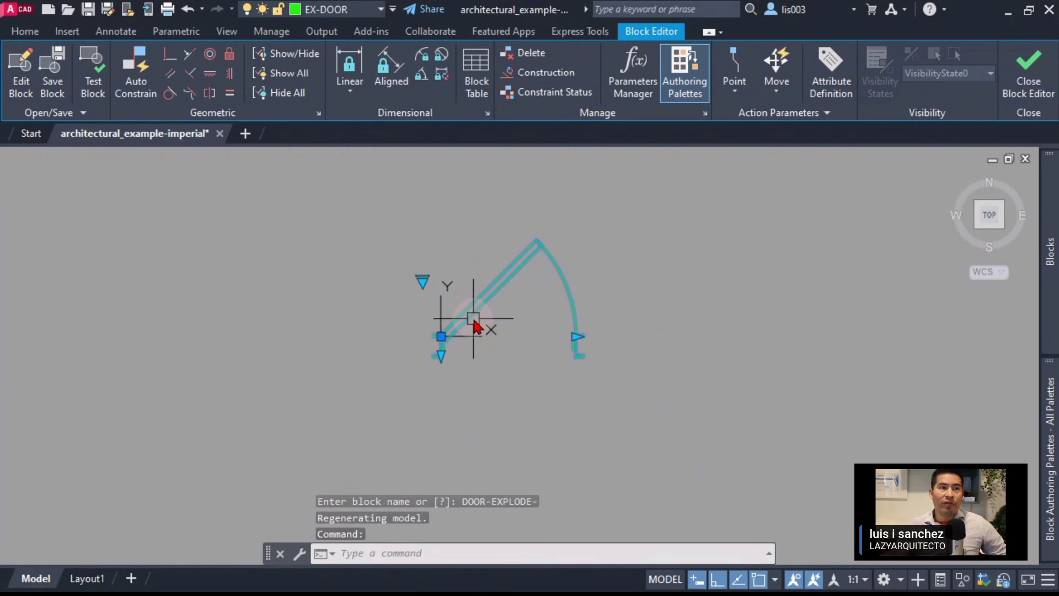
scroll(470, 352, "up", 5)
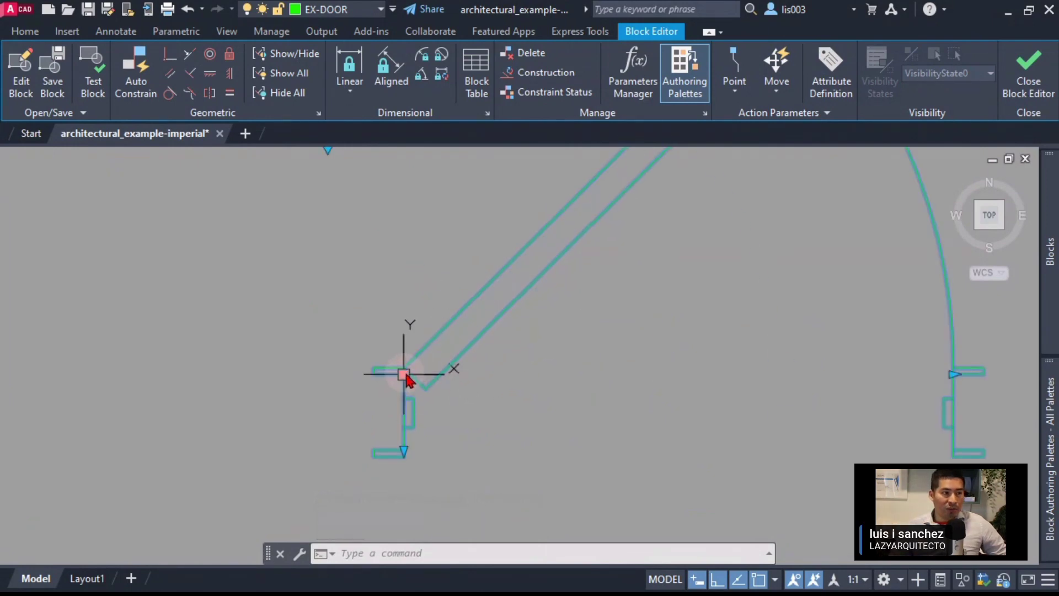
scroll(451, 379, "down", 4)
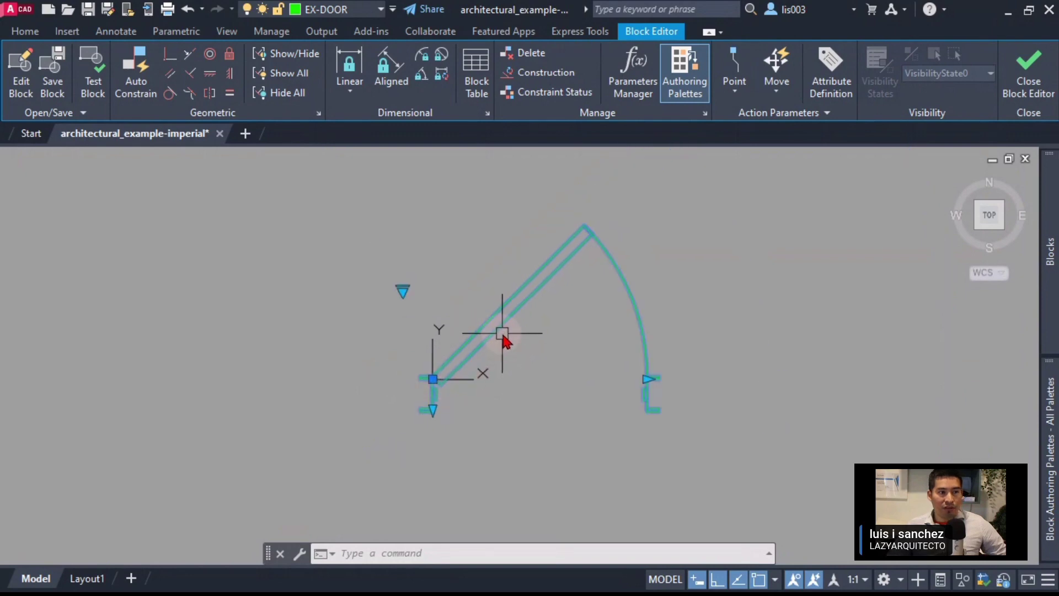
key("Escape")
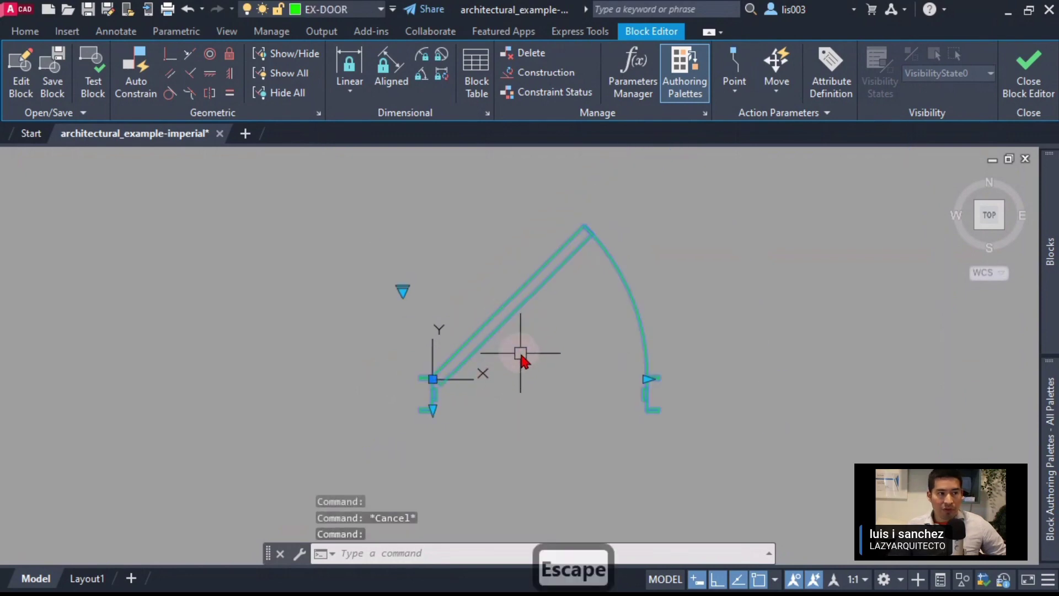
key("Escape")
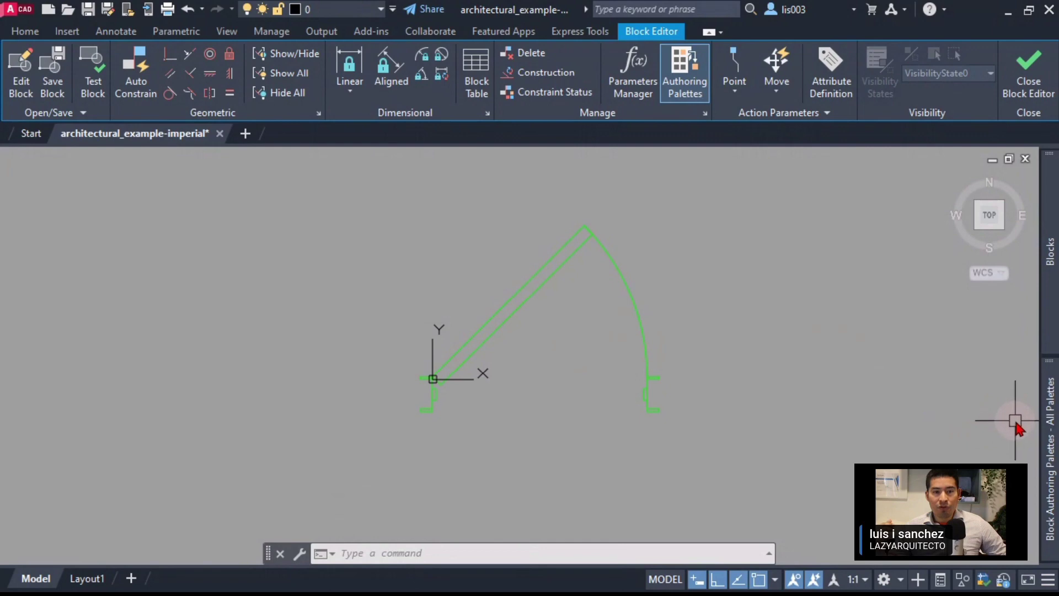
Bring up the Block Authoring Palettes showing the Parameters tab
mouse_move(1046, 435)
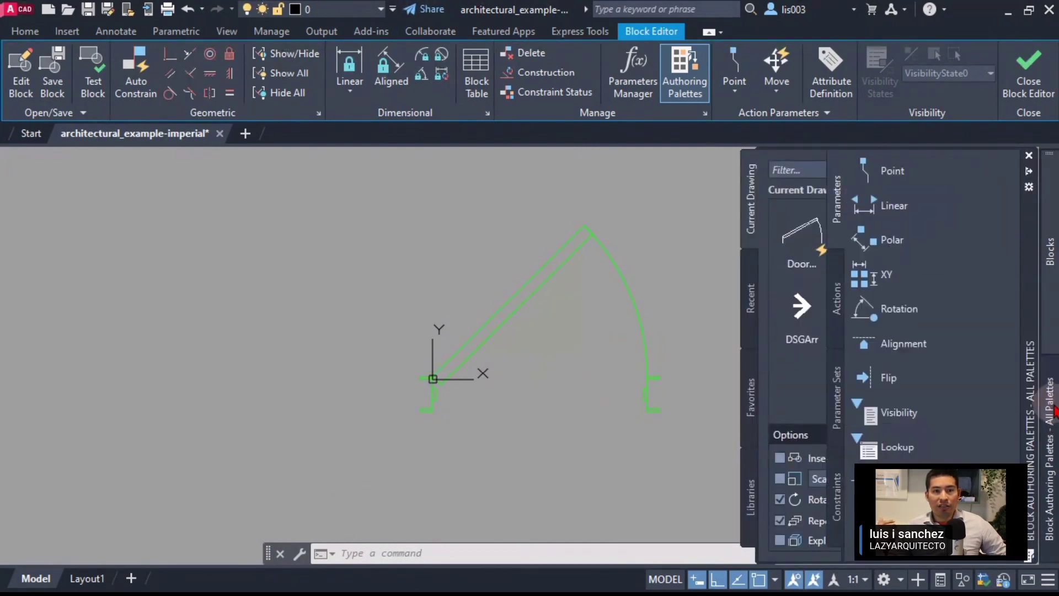
left_click(991, 409)
left_click(1029, 156)
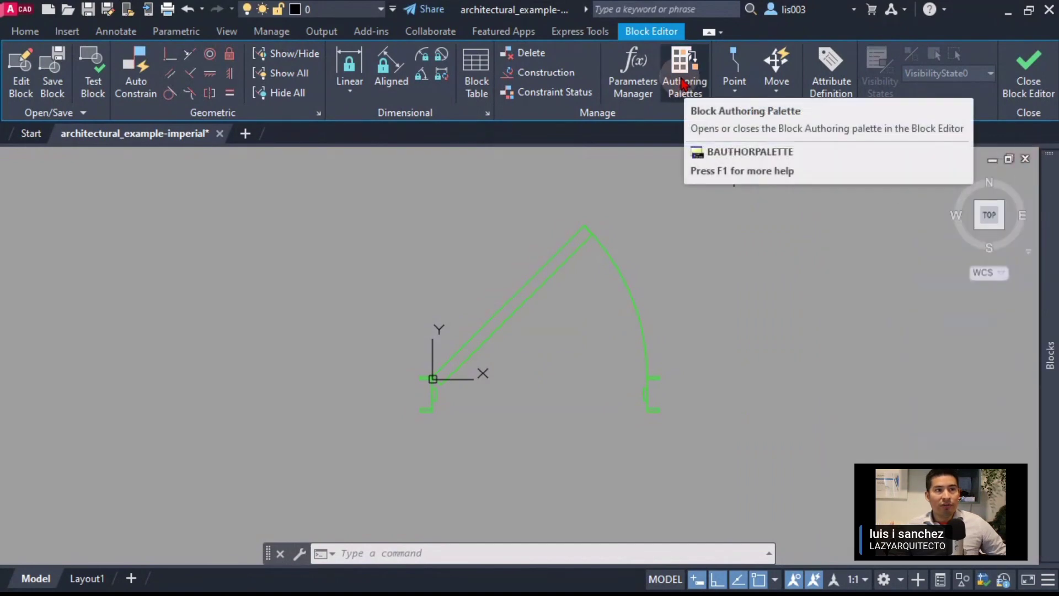
left_click(684, 83)
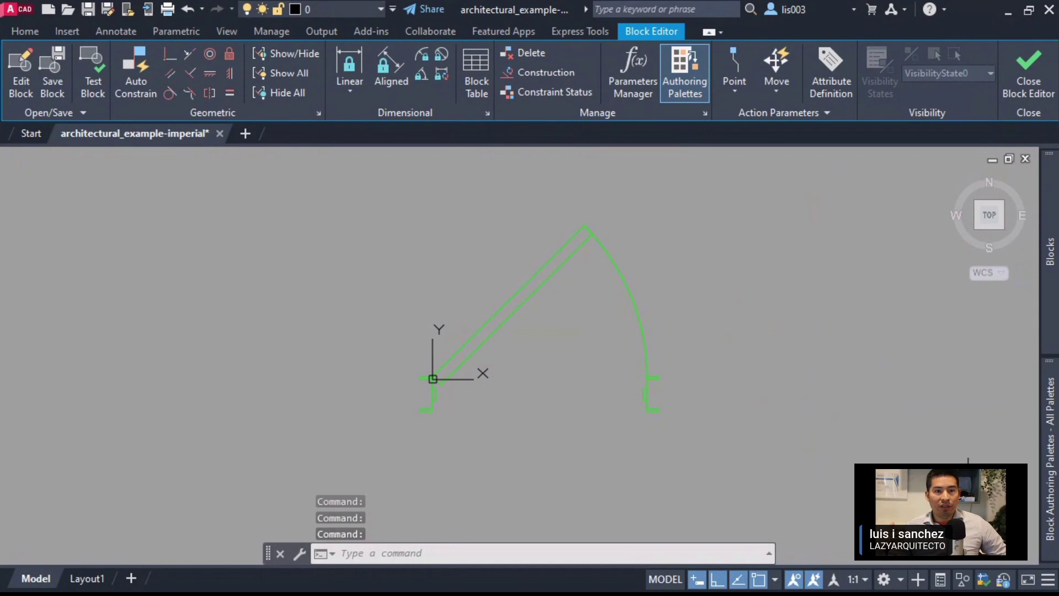
mouse_move(1051, 448)
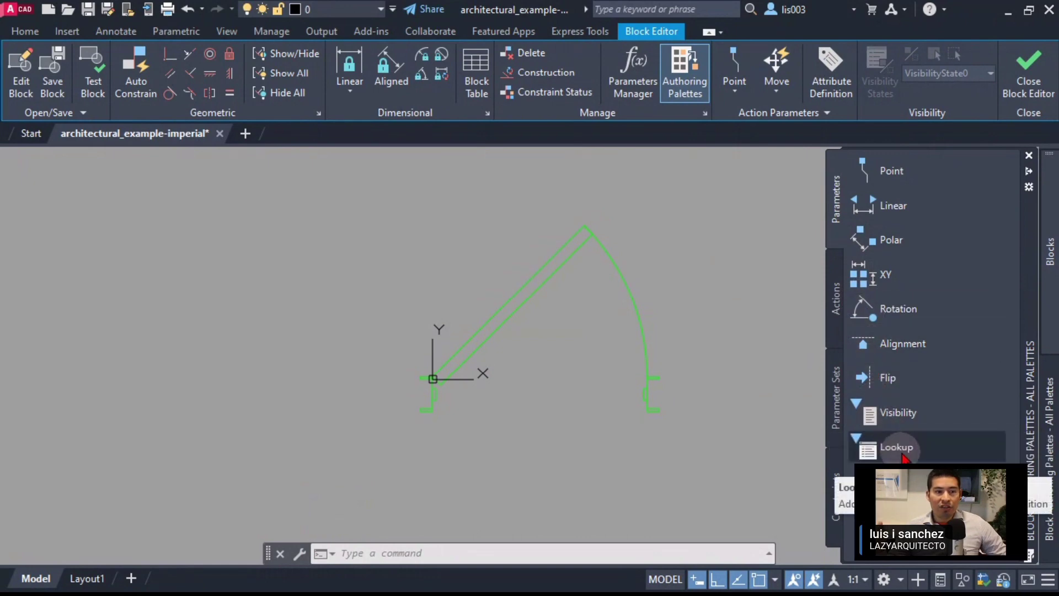
Add a Flip parameter with a vertical reflection line midway between hinge corner and right jamb
left_click(898, 380)
scroll(523, 386, "up", 2)
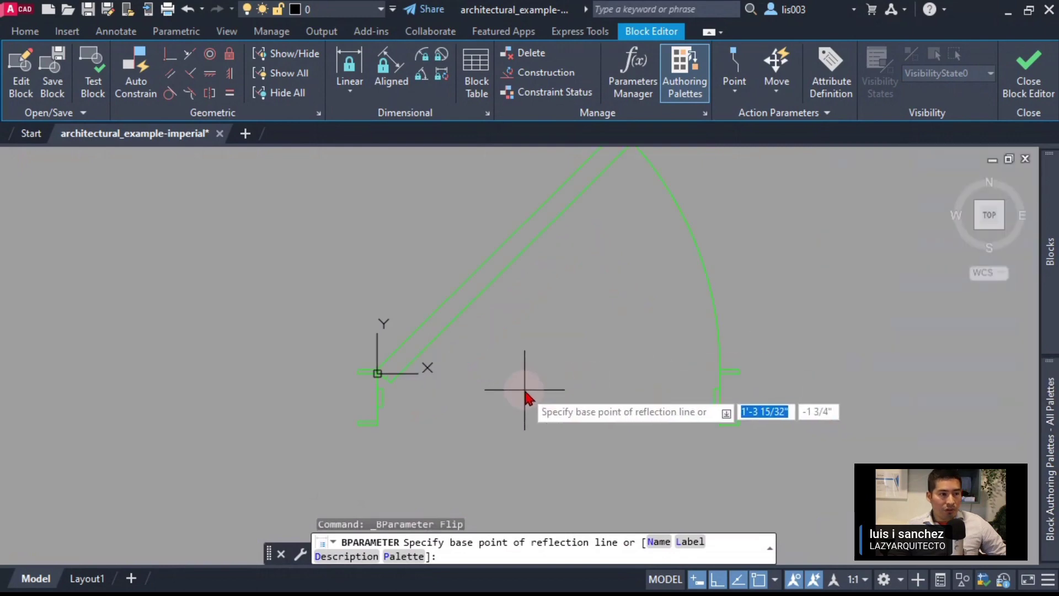
middle_click_drag(524, 390, 503, 370)
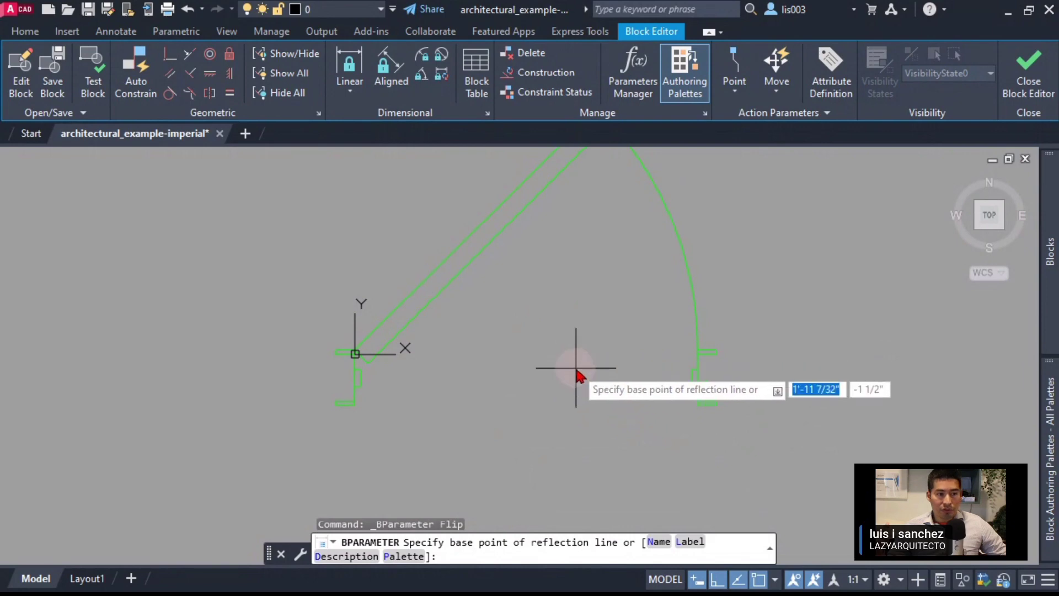
type("P")
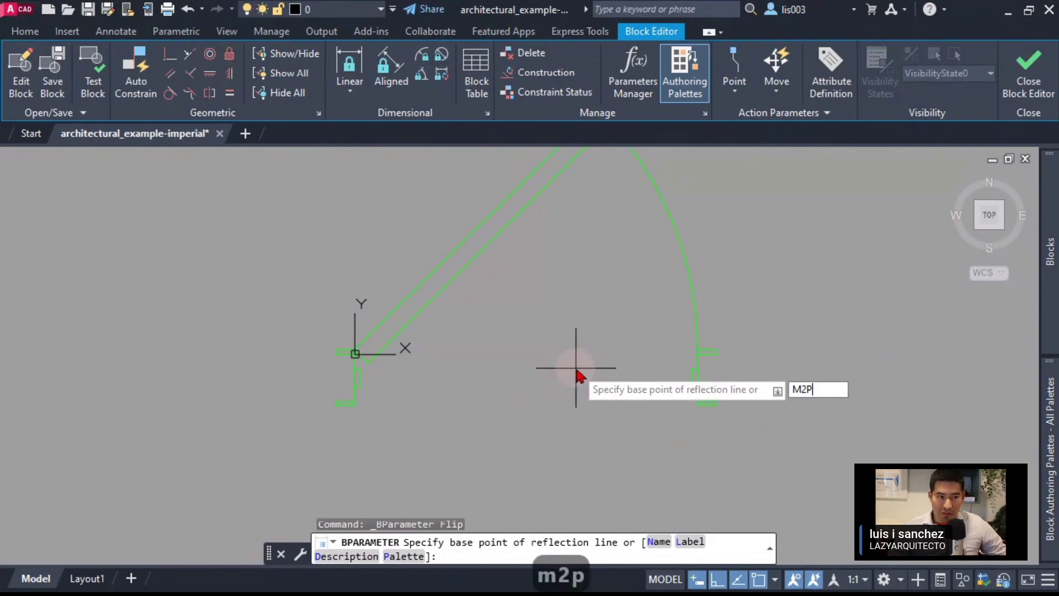
key("Return")
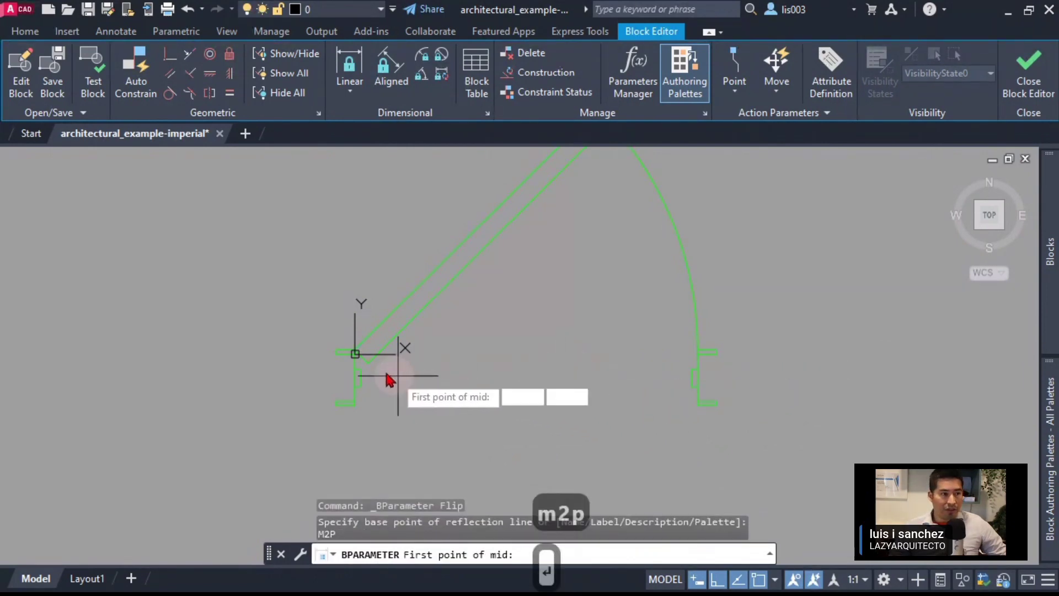
left_click(355, 355)
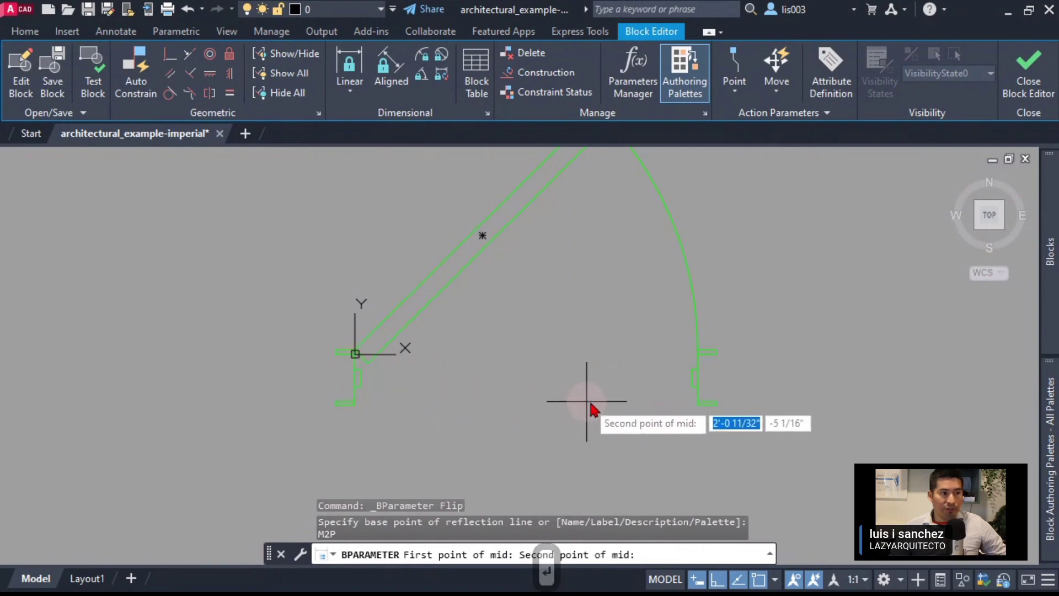
left_click(697, 355)
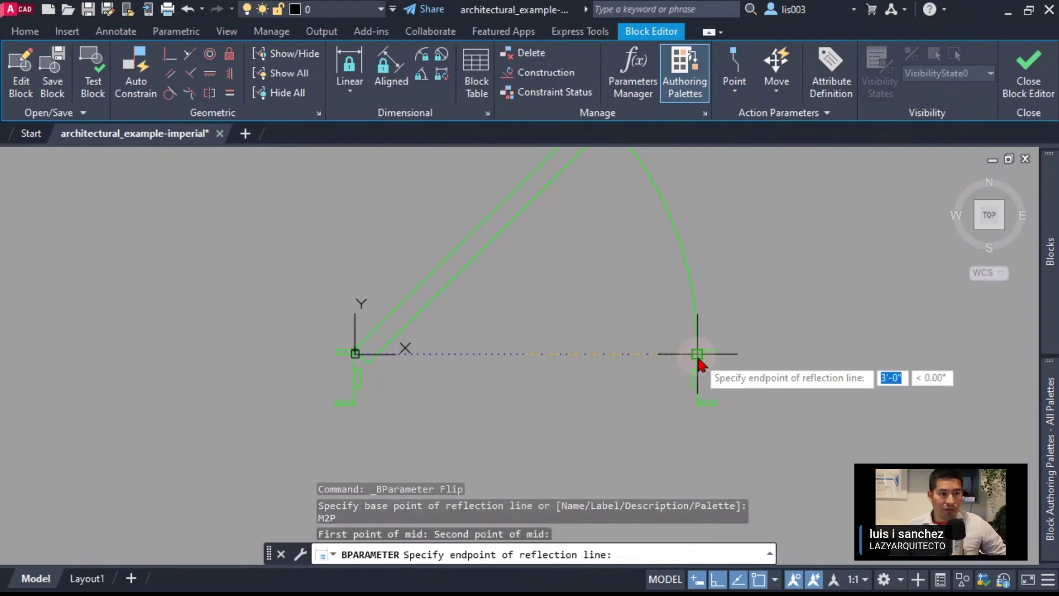
left_click(529, 263)
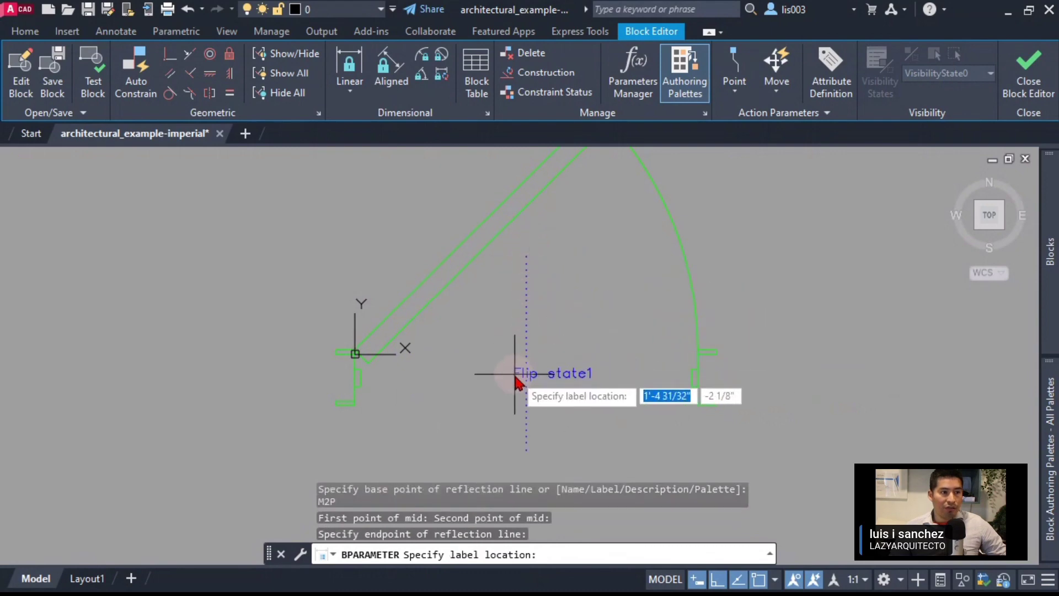
Place the flip parameter label midway between the two jambs using M2P
type("M")
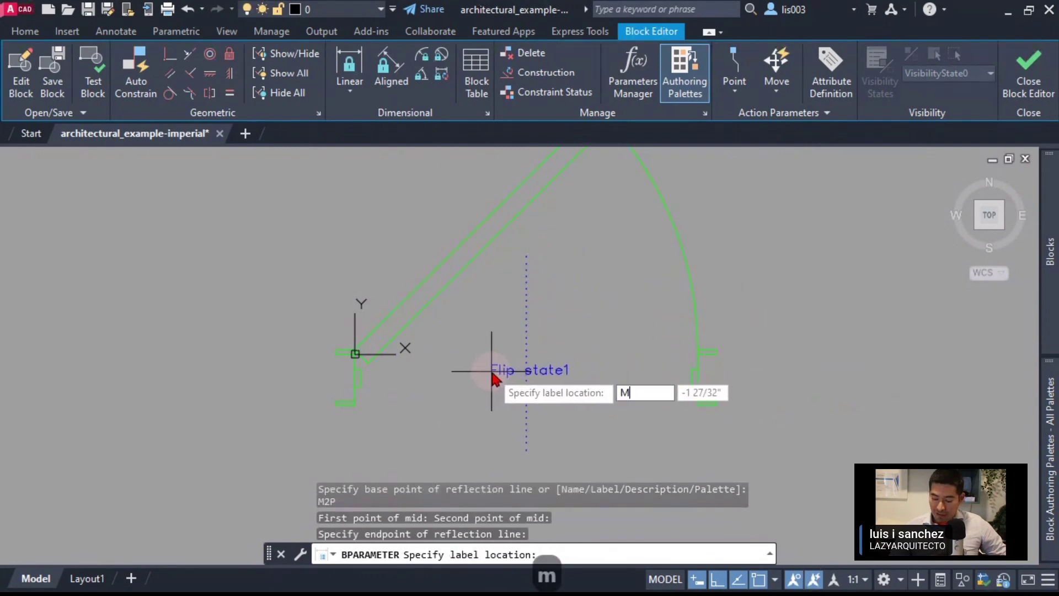
type("2P")
key("Return")
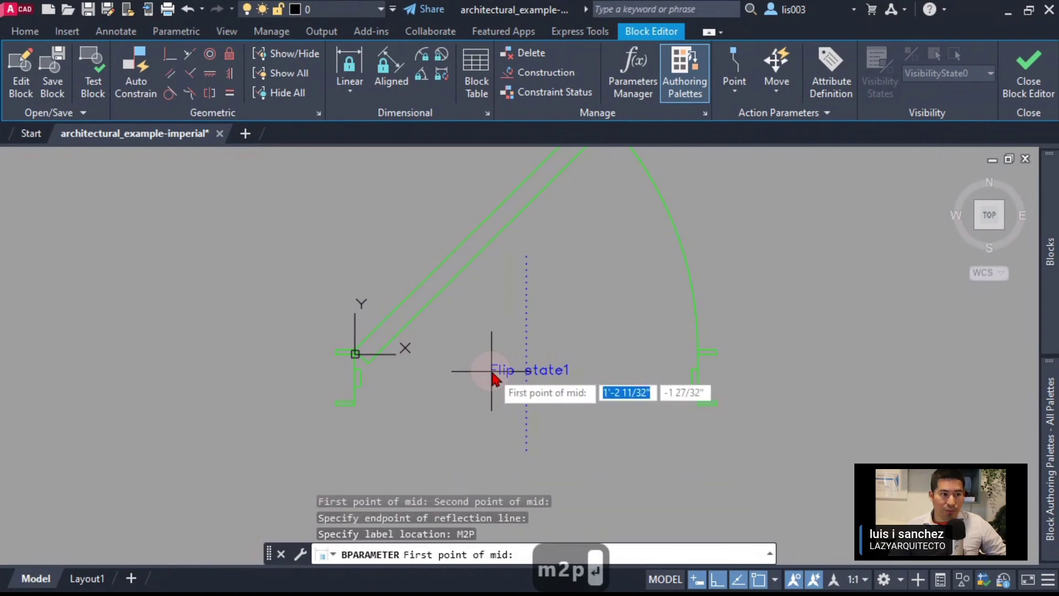
left_click(354, 356)
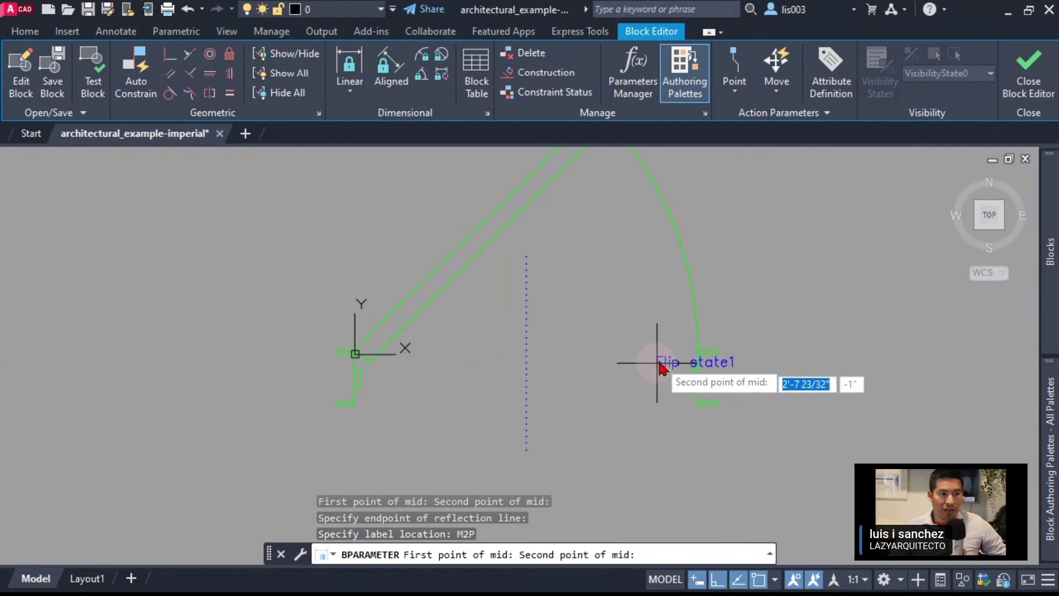
left_click(692, 356)
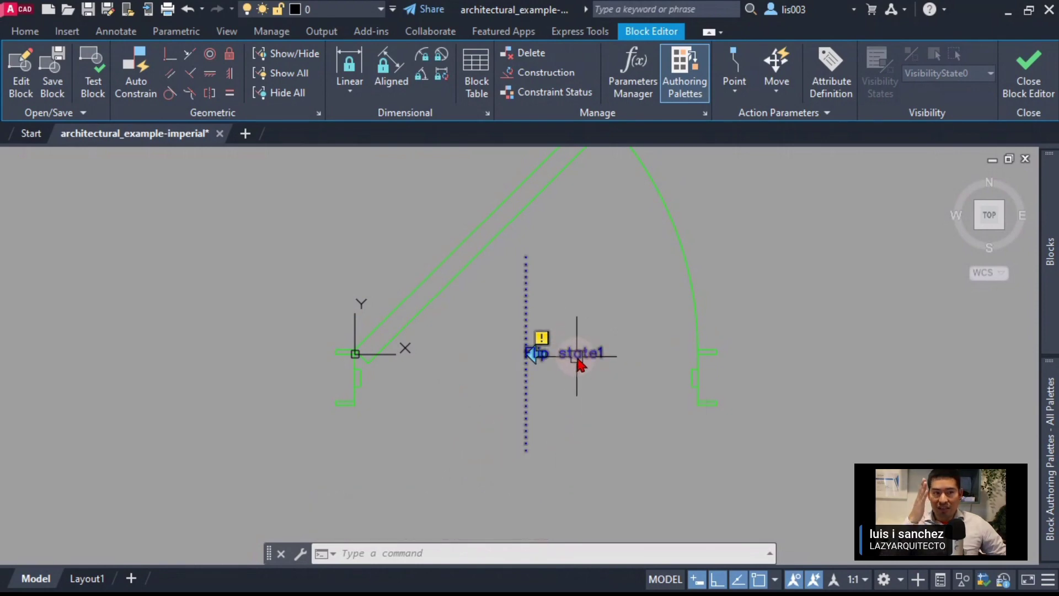
middle_click_drag(568, 425, 567, 437)
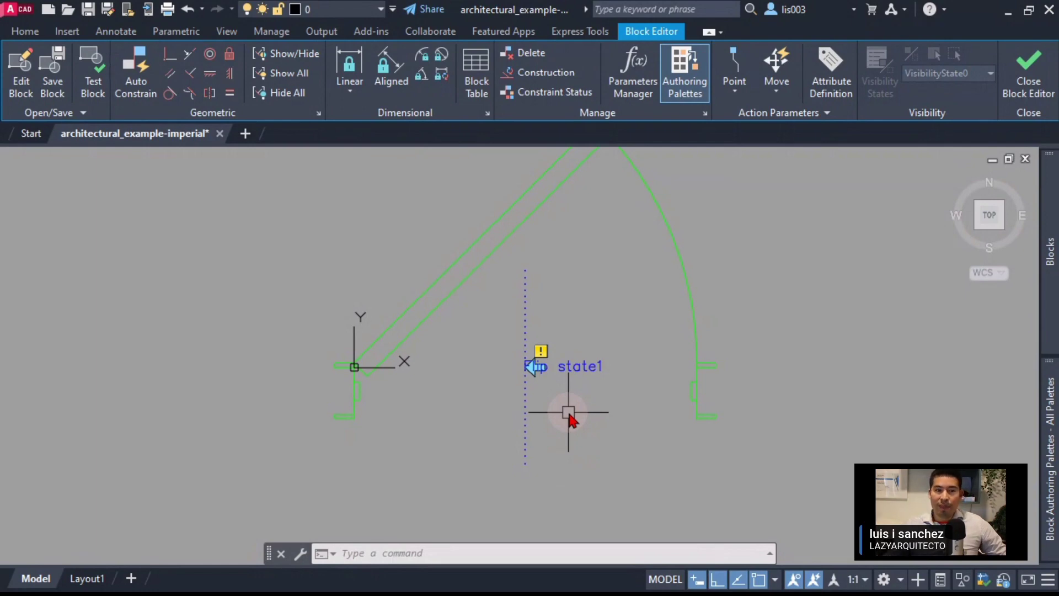
middle_click_drag(564, 408, 581, 435)
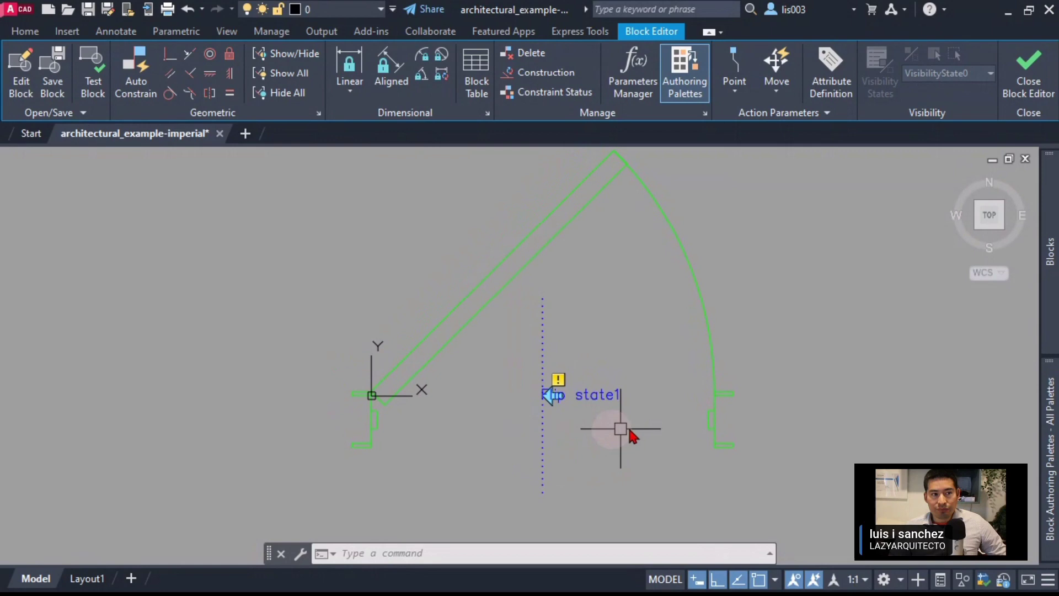
mouse_move(1050, 292)
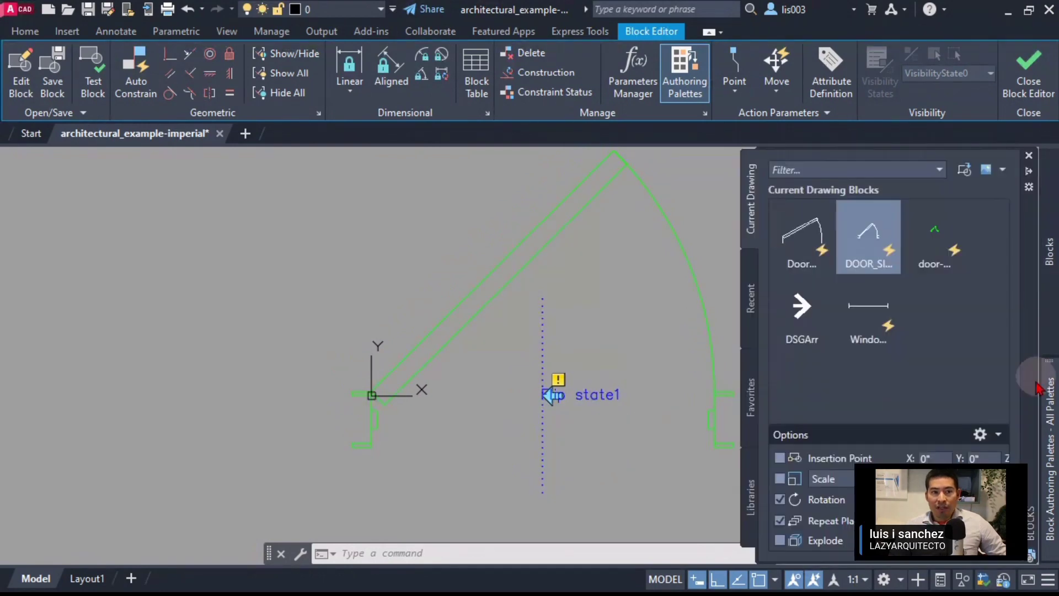
scroll(584, 390, "up", 4)
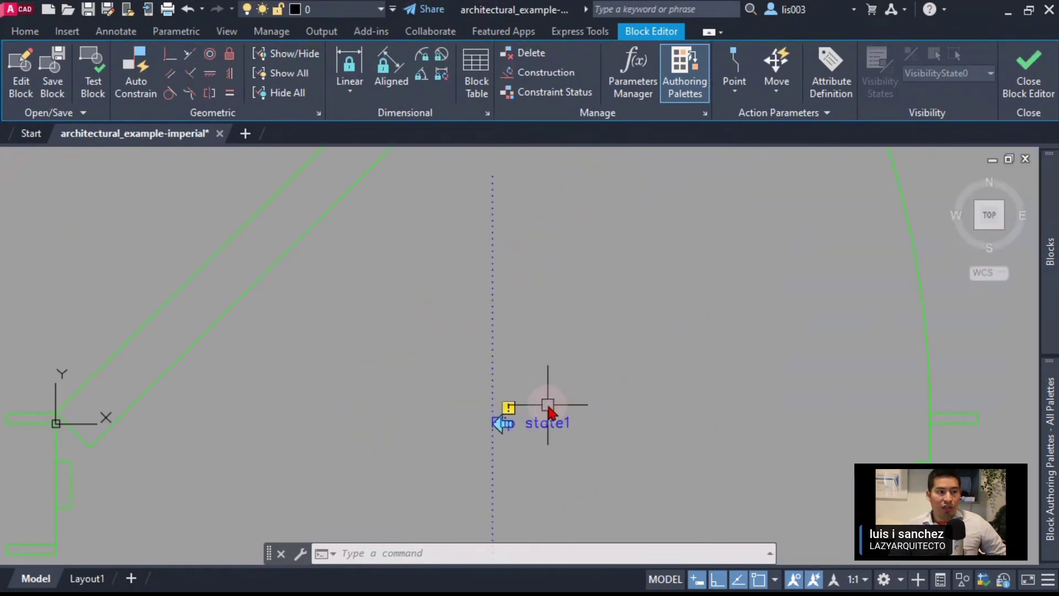
mouse_move(552, 417)
middle_mouse_down()
mouse_move(582, 317)
mouse_move(587, 325)
middle_mouse_up()
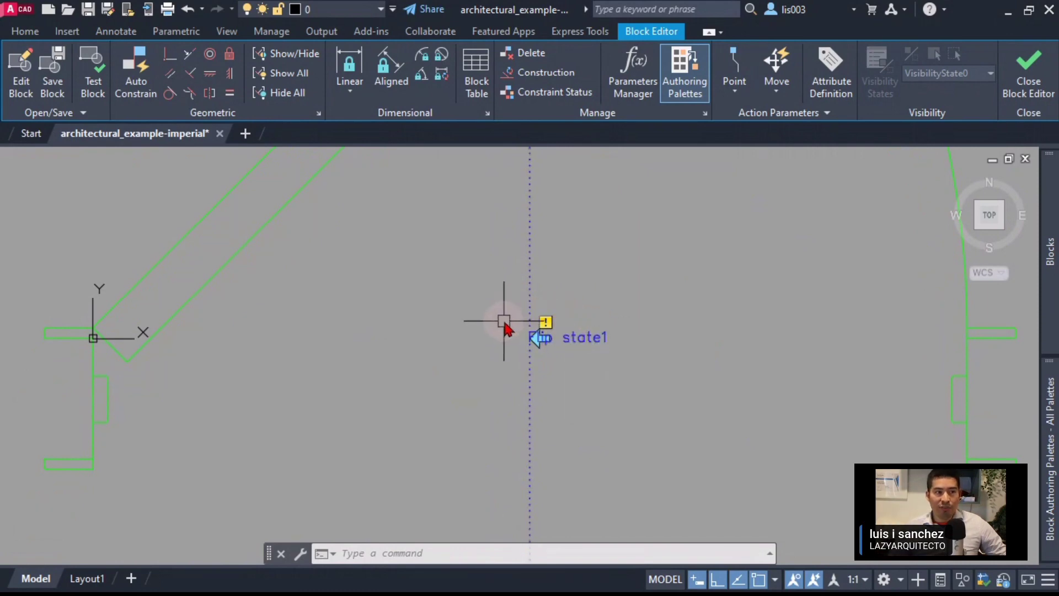
scroll(586, 411, "down", 4)
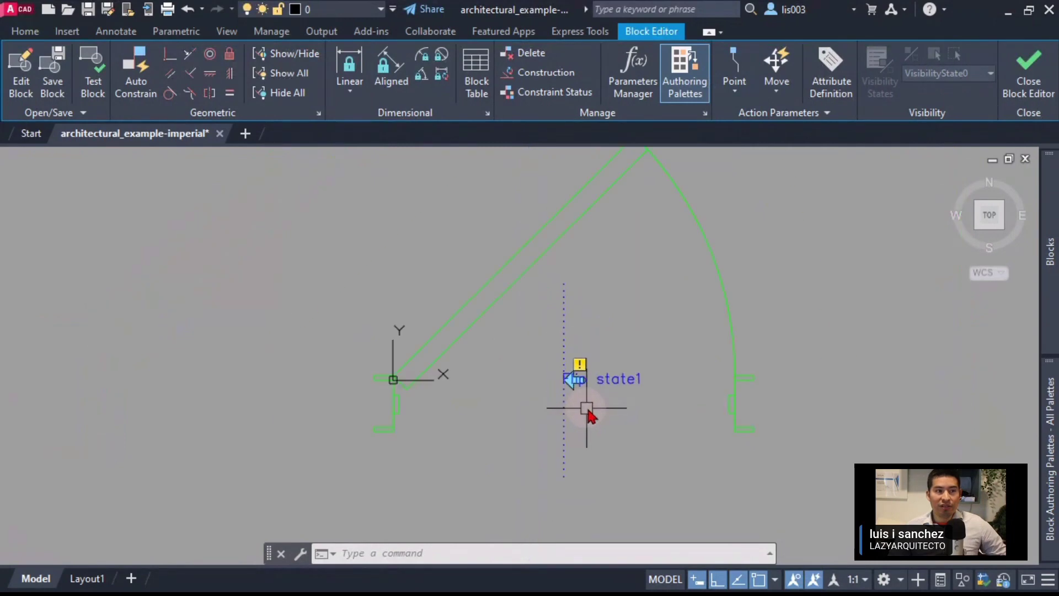
Attach a Flip action to Flip state1, window-selecting all three door objects
mouse_move(1051, 467)
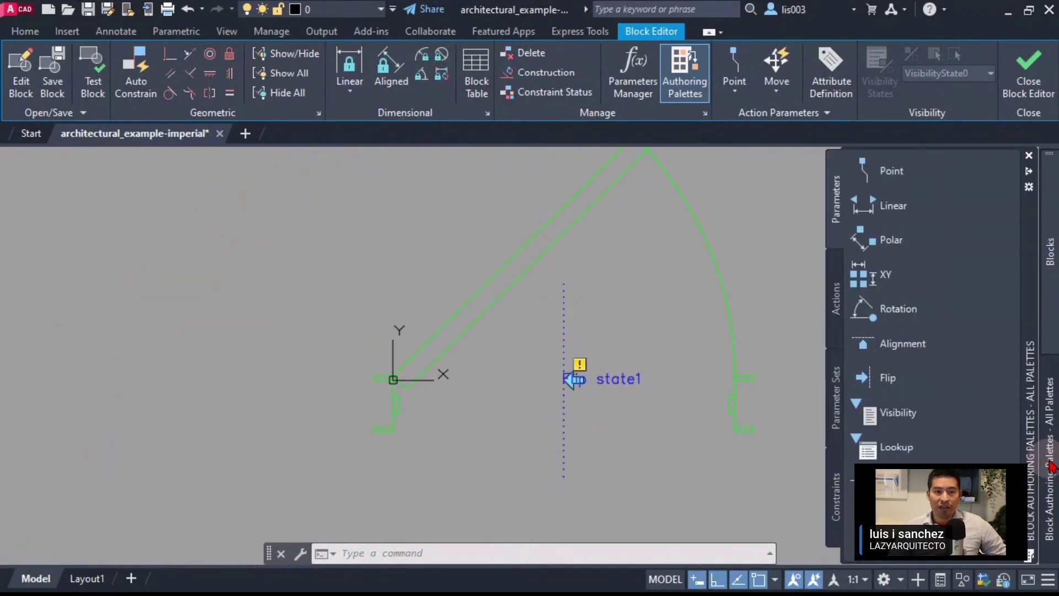
left_click(837, 284)
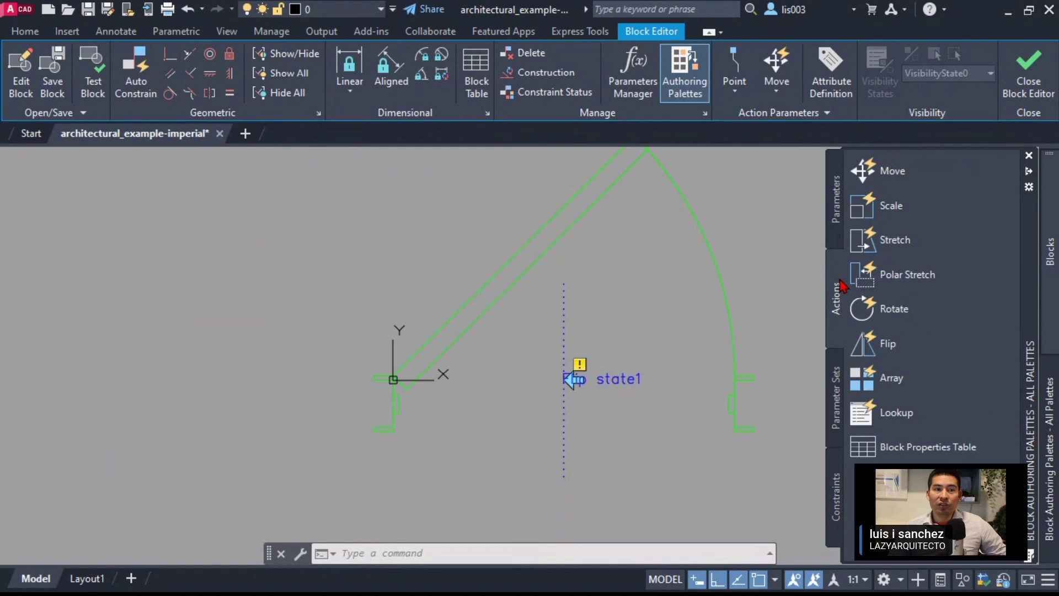
left_click(913, 348)
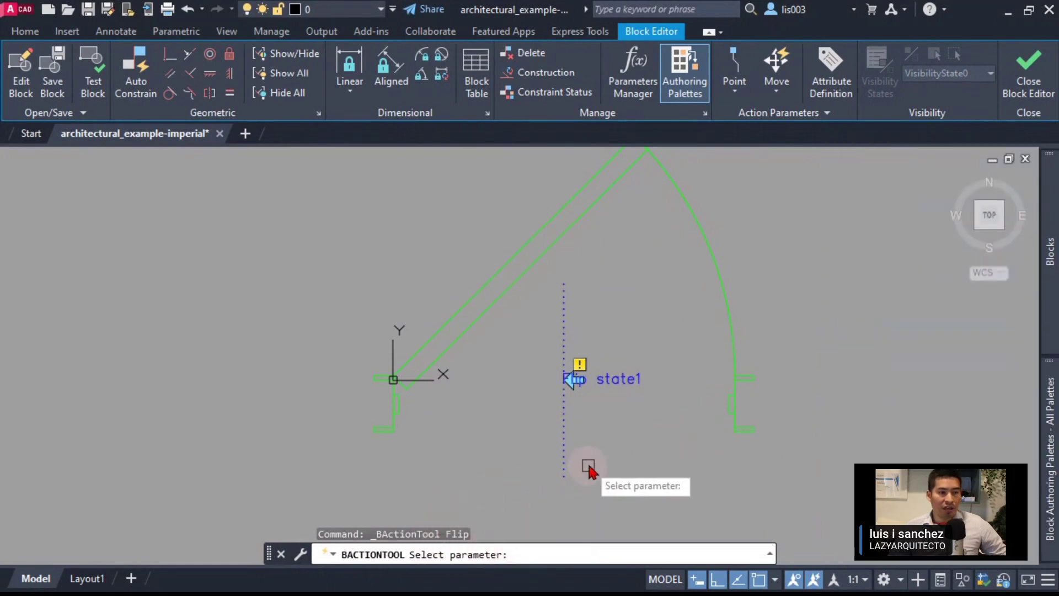
left_click(566, 412)
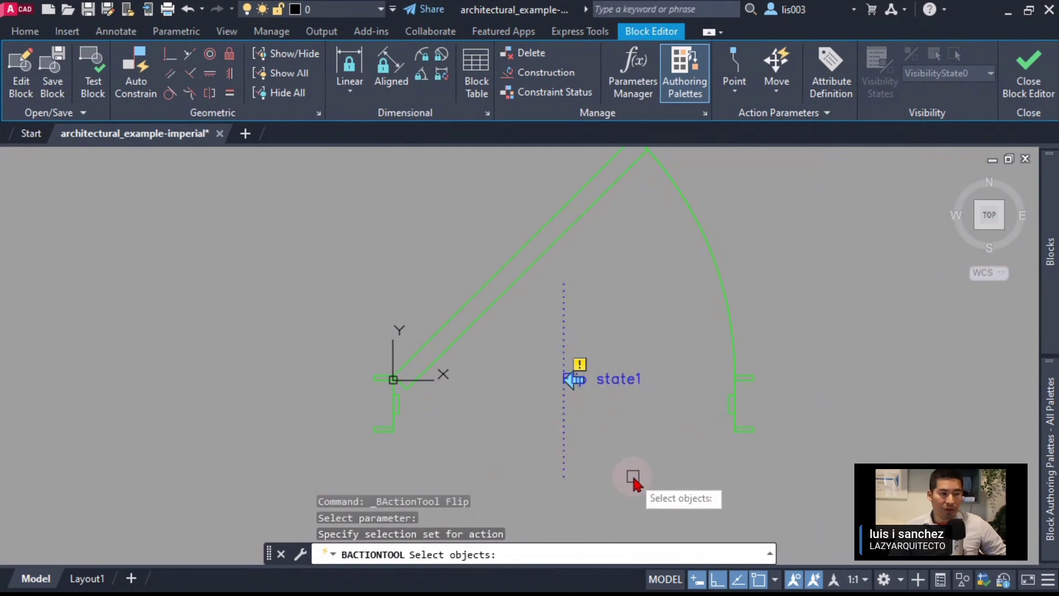
left_click(816, 477)
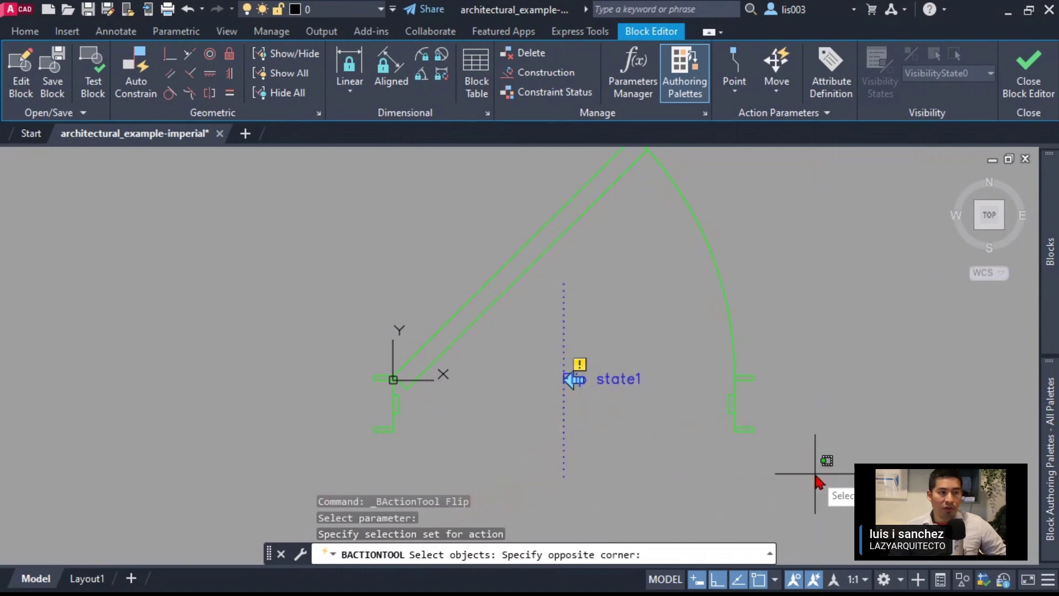
left_click(318, 194)
left_click(373, 282)
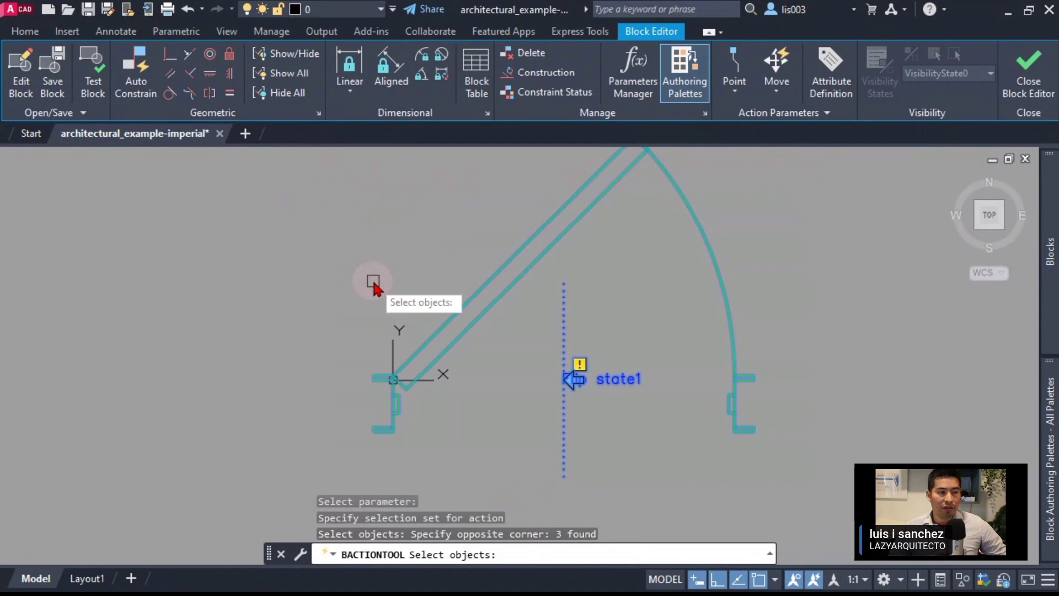
key("Return")
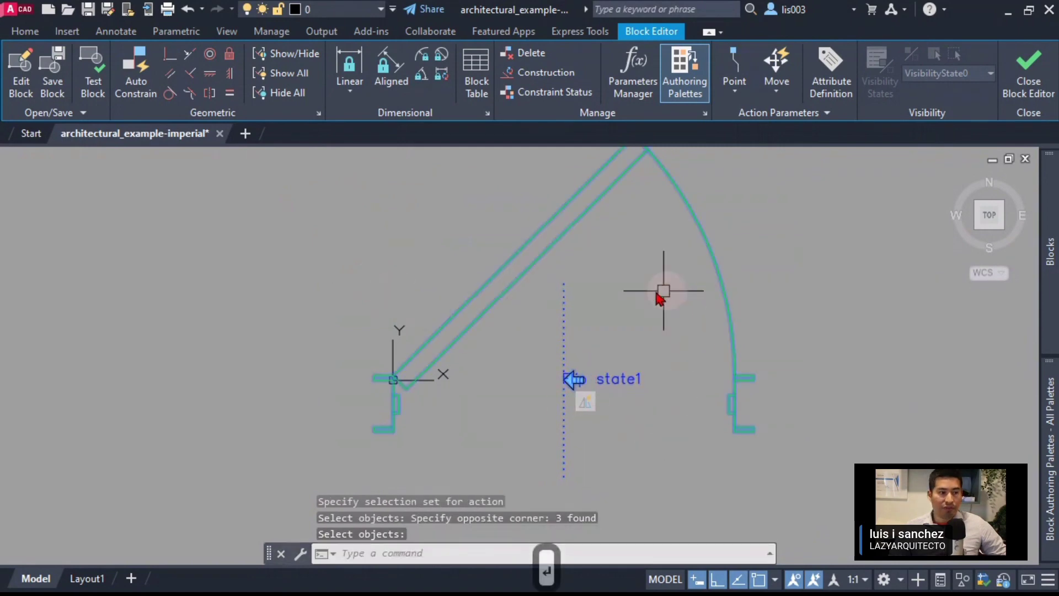
middle_click_drag(475, 409, 459, 423)
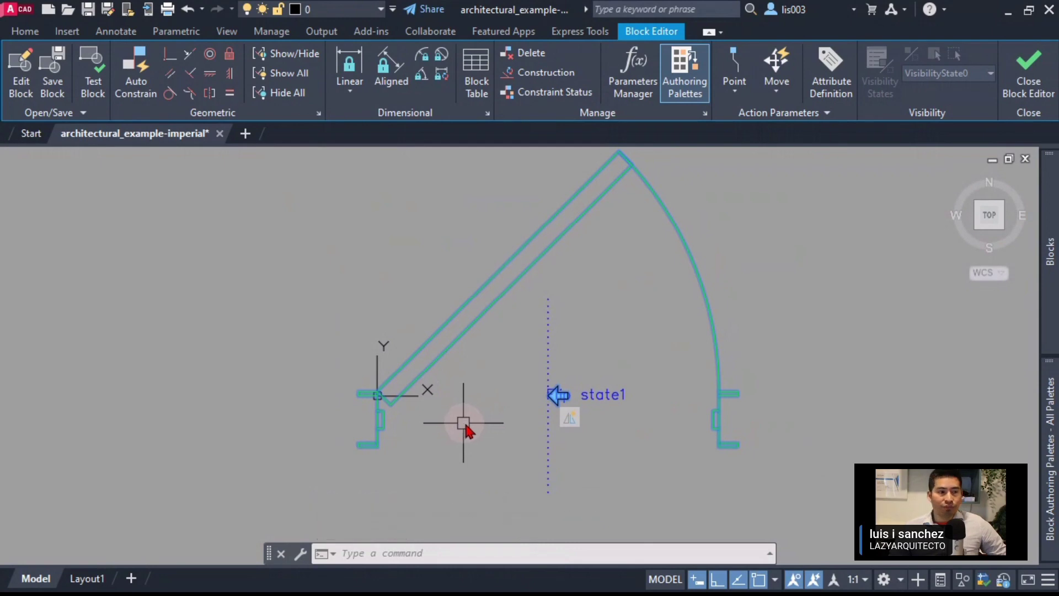
middle_click_drag(534, 333, 530, 366)
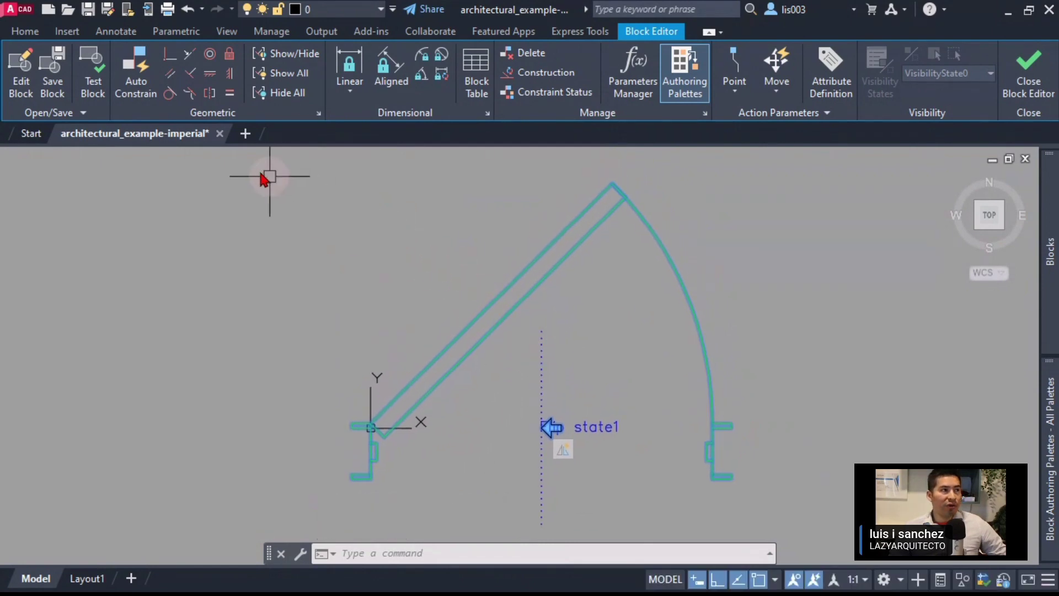
Test the block and flip the door repeatedly between the left and right jambs
left_click(95, 104)
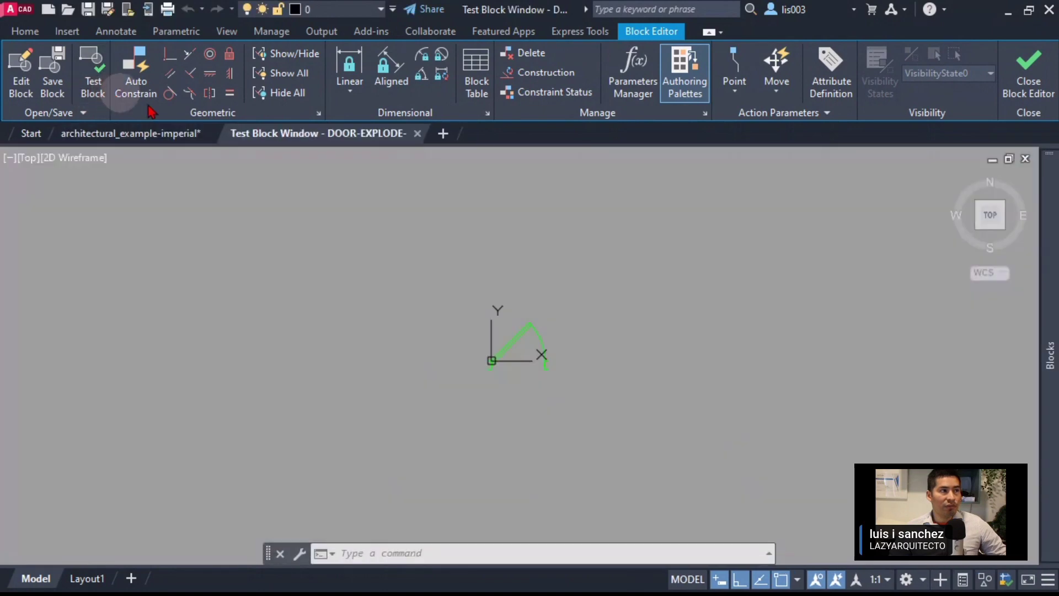
scroll(531, 339, "up", 5)
left_click(509, 313)
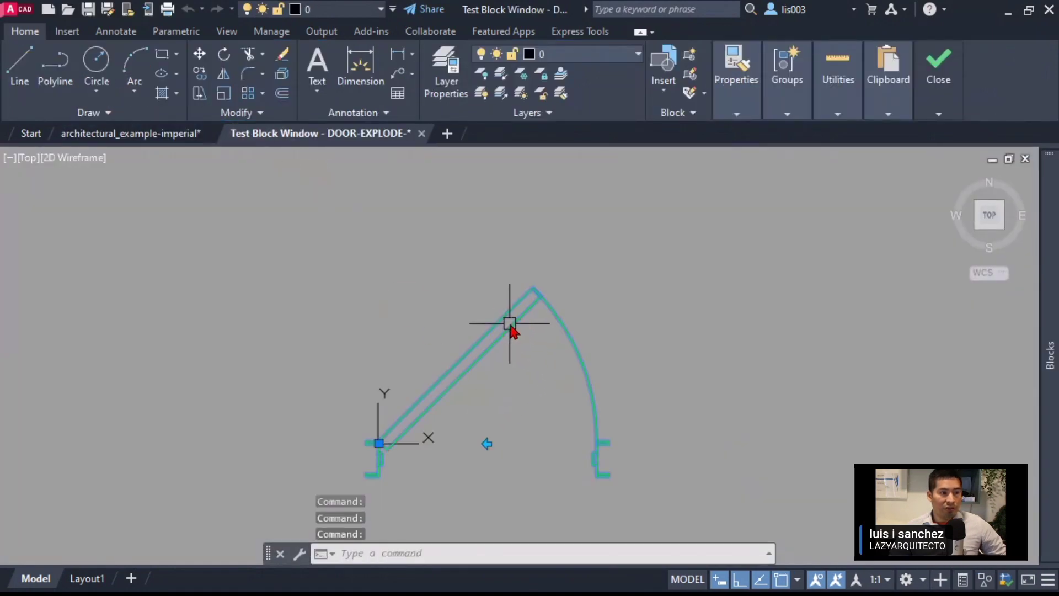
mouse_move(489, 449)
middle_mouse_down()
mouse_move(496, 379)
mouse_move(525, 339)
middle_mouse_up()
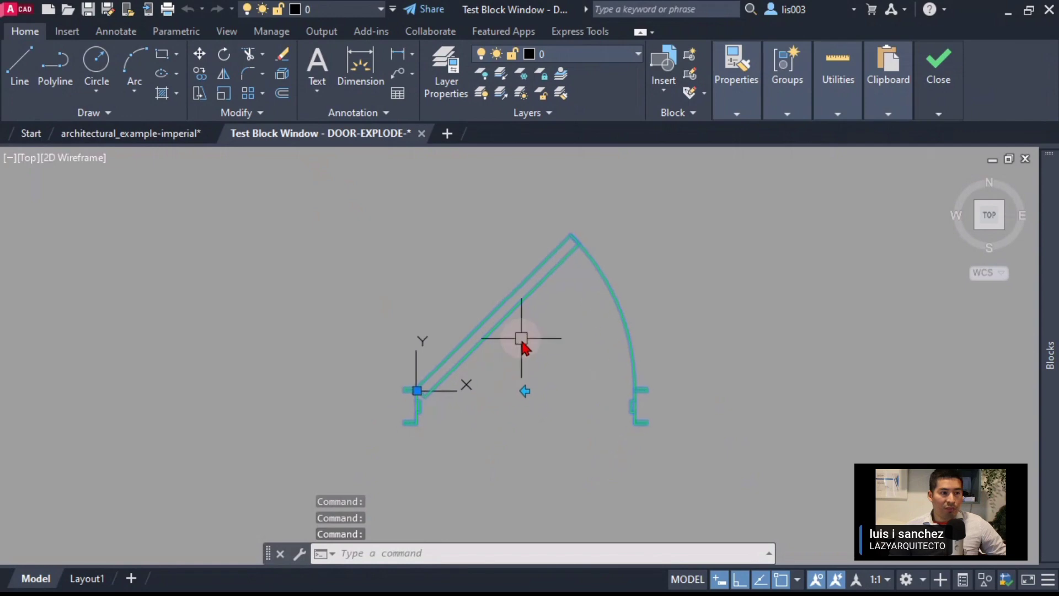
left_click(525, 392)
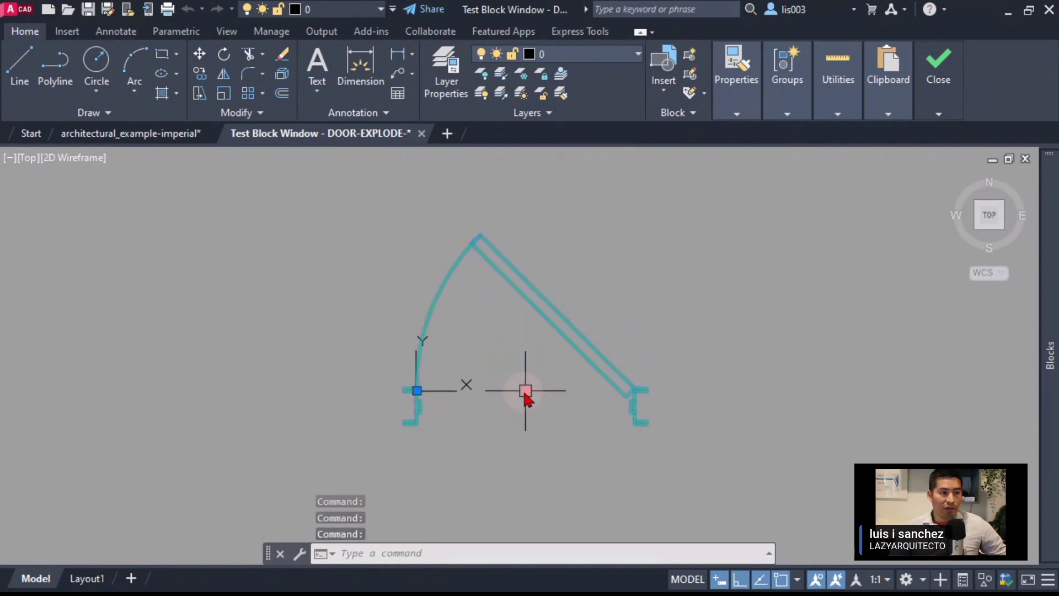
left_click(525, 391)
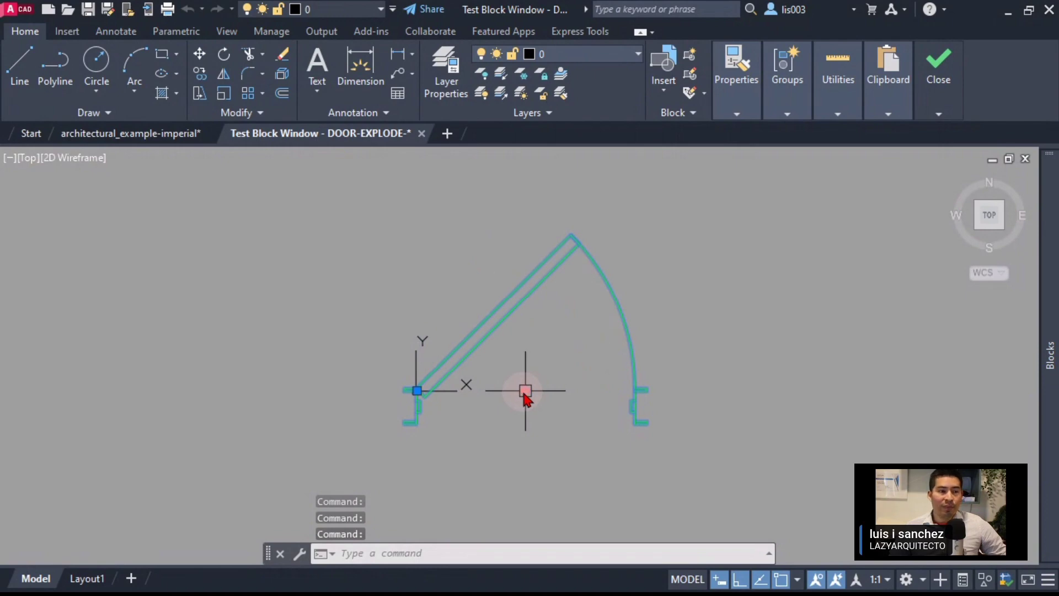
left_click(525, 392)
left_click(524, 392)
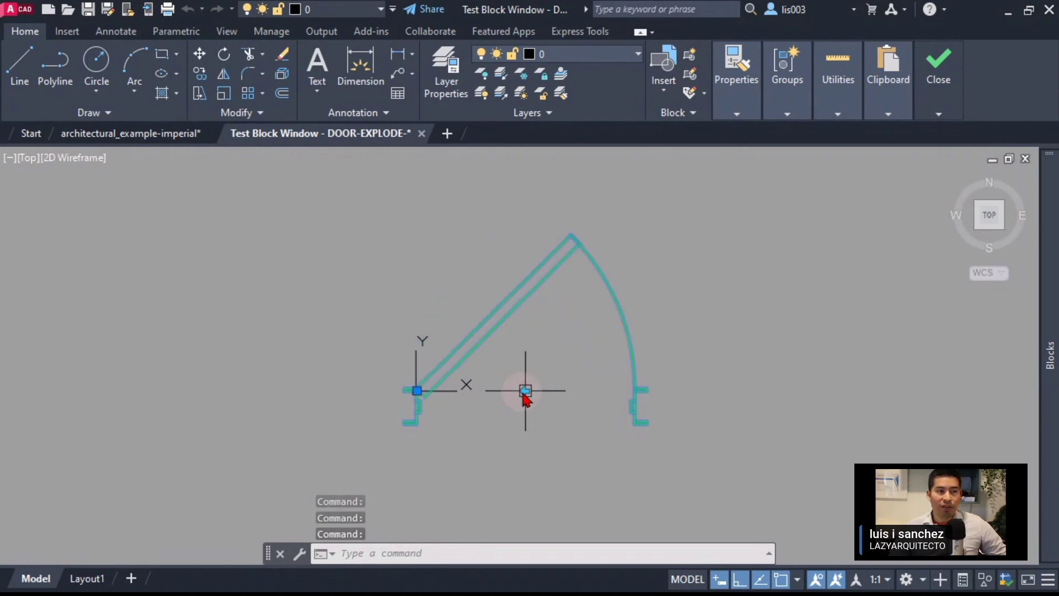
left_click(524, 390)
Zoom in and keep flipping, ending with the door hinged on the right jamb
scroll(406, 402, "up", 2)
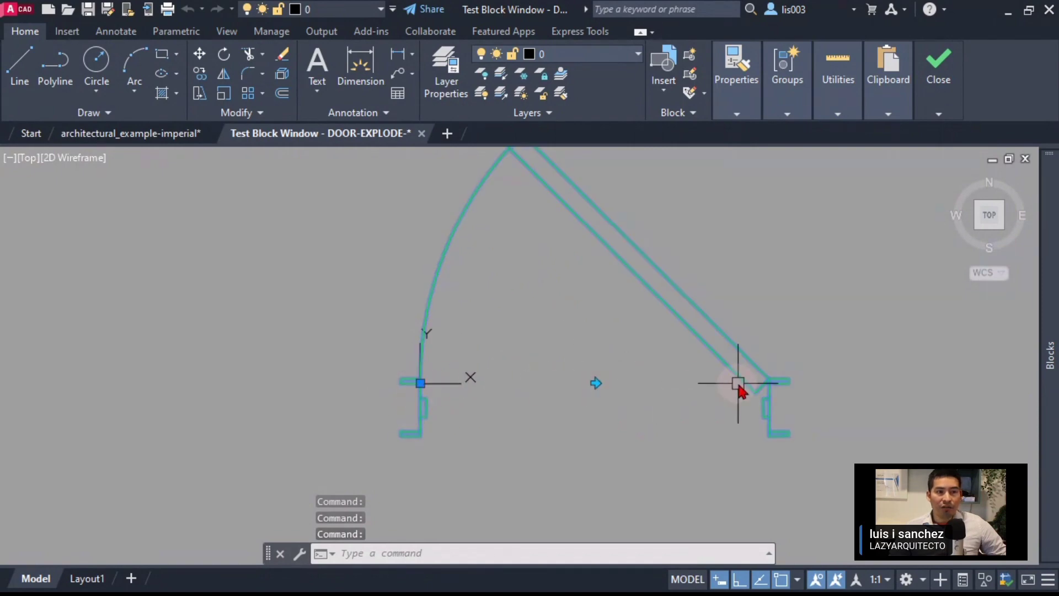
left_click(595, 383)
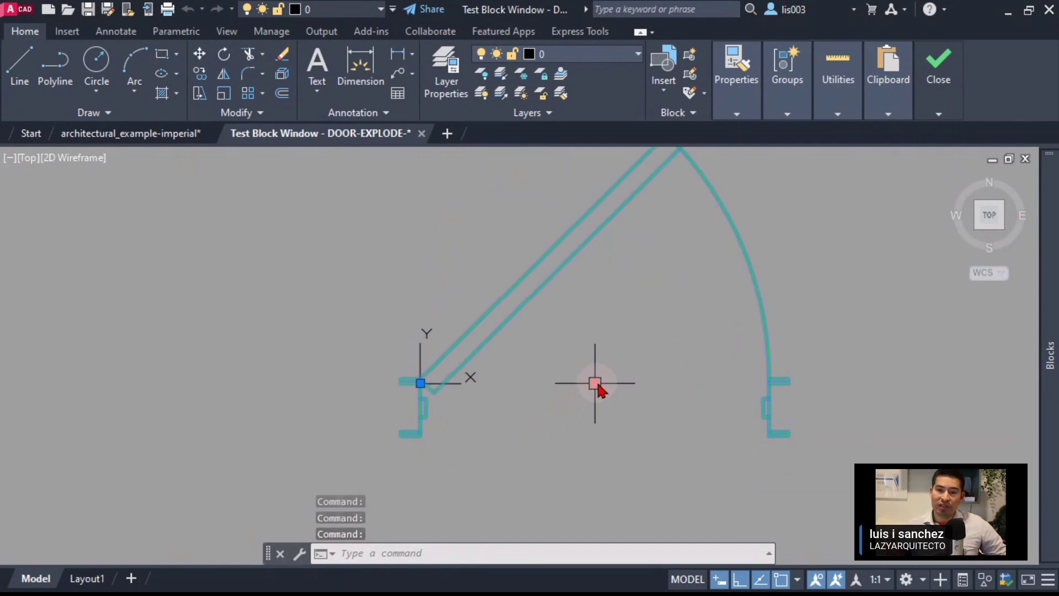
left_click(595, 383)
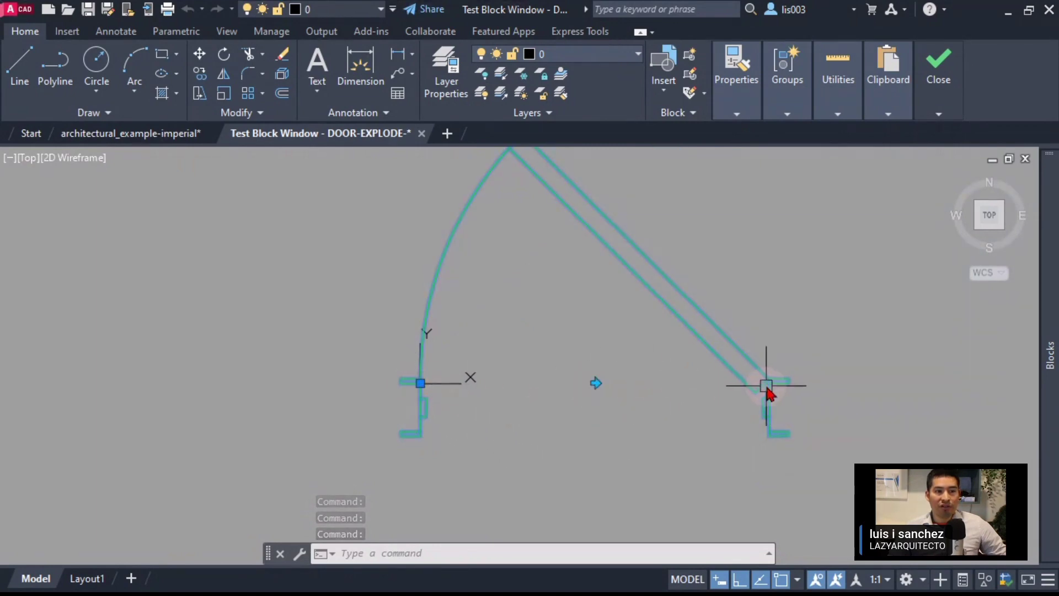
left_click(596, 383)
left_click(595, 383)
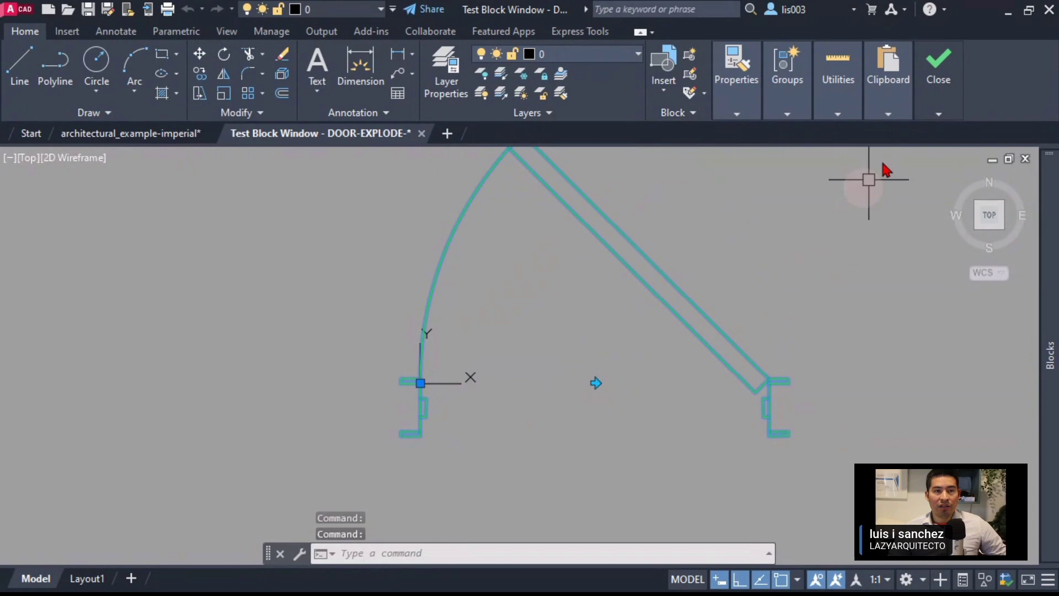
Close the test and add a Basepoint parameter at the left jamb's hinge corner
left_click(931, 158)
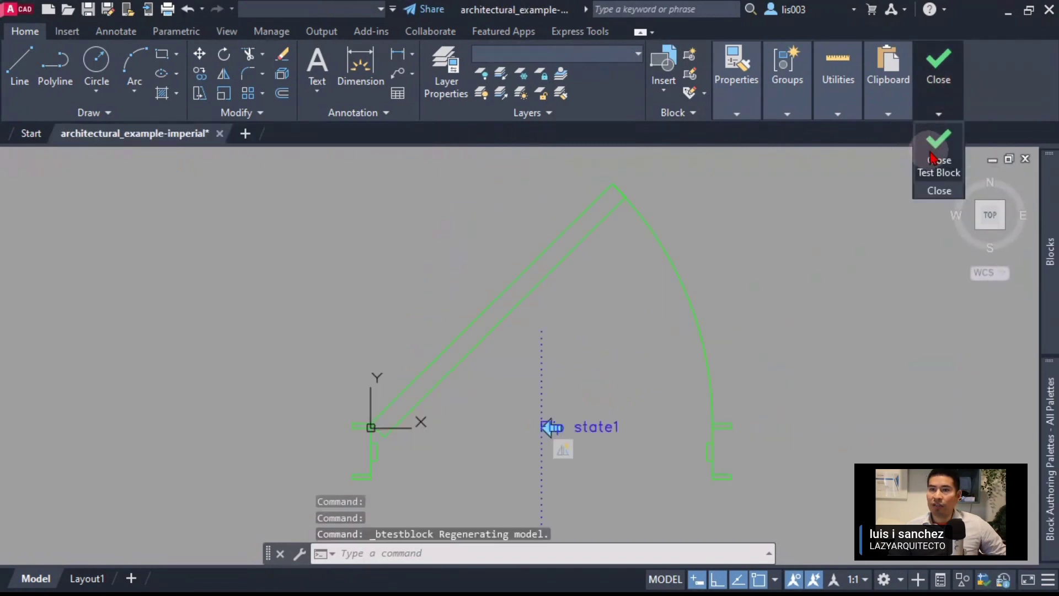
scroll(537, 329, "down", 3)
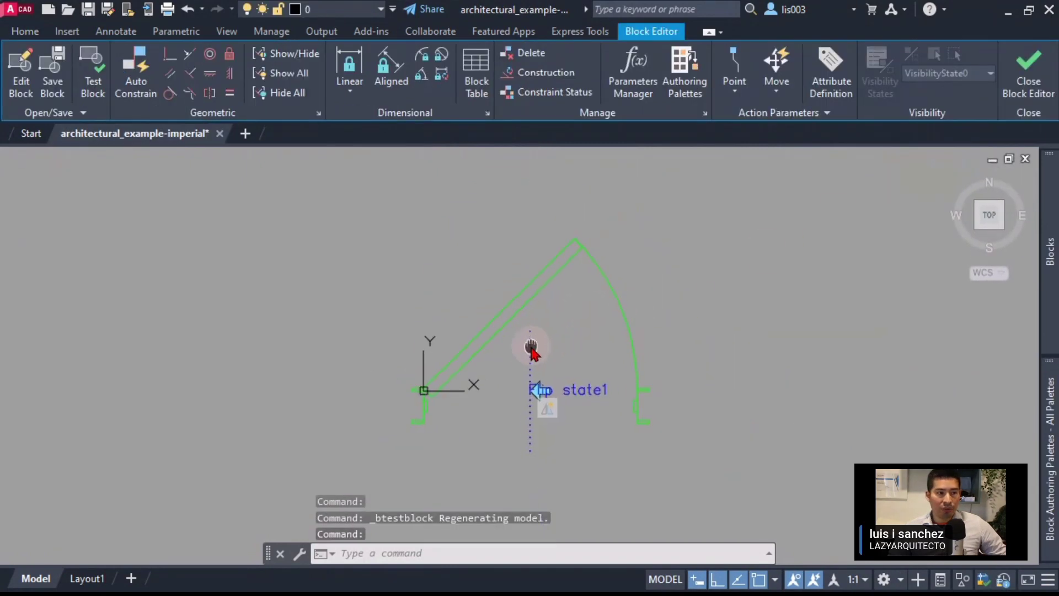
mouse_move(1052, 463)
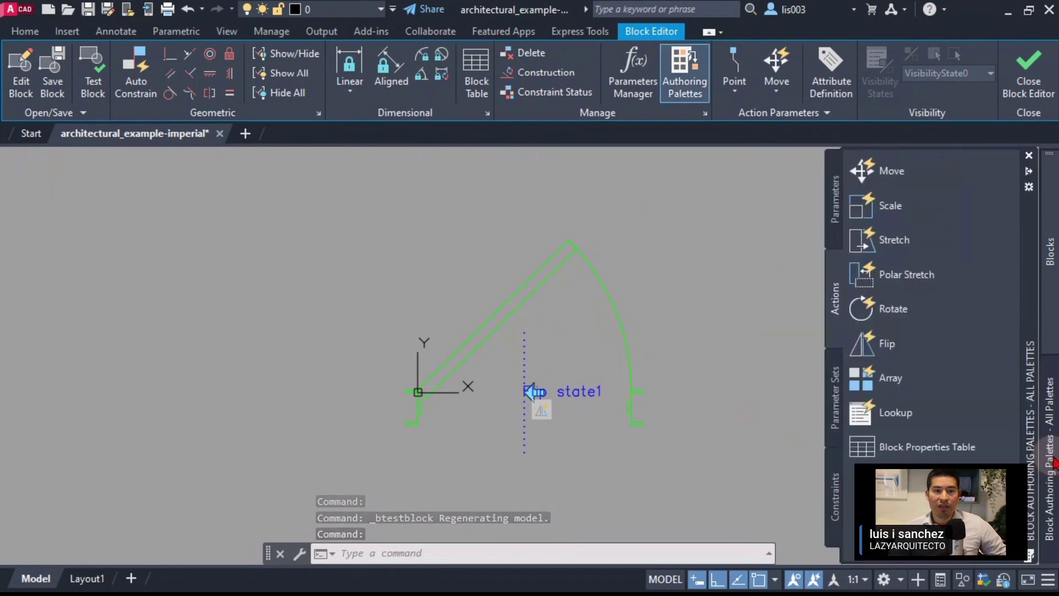
left_click(836, 199)
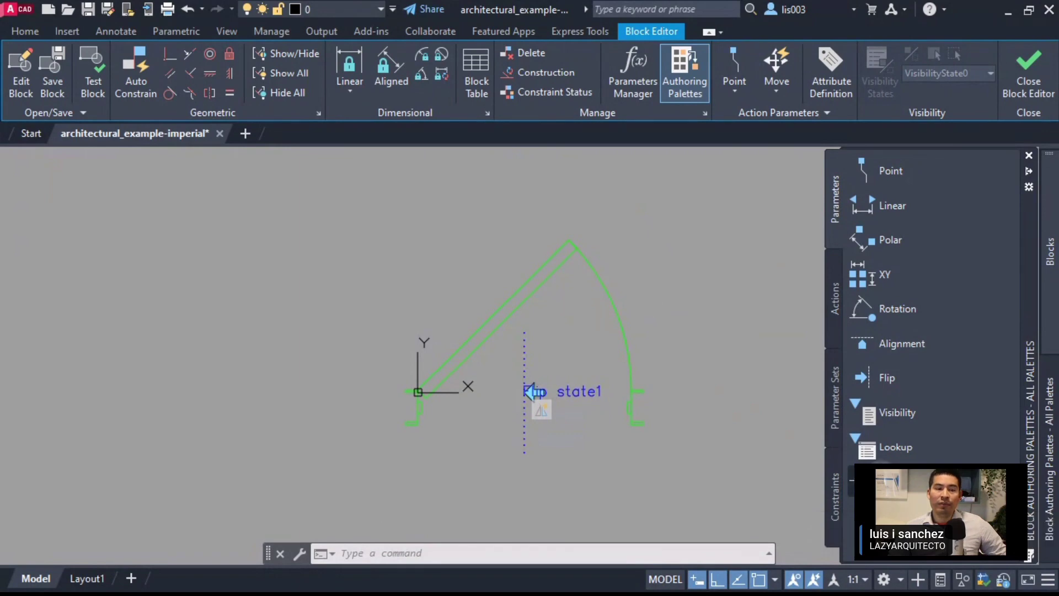
left_click(863, 481)
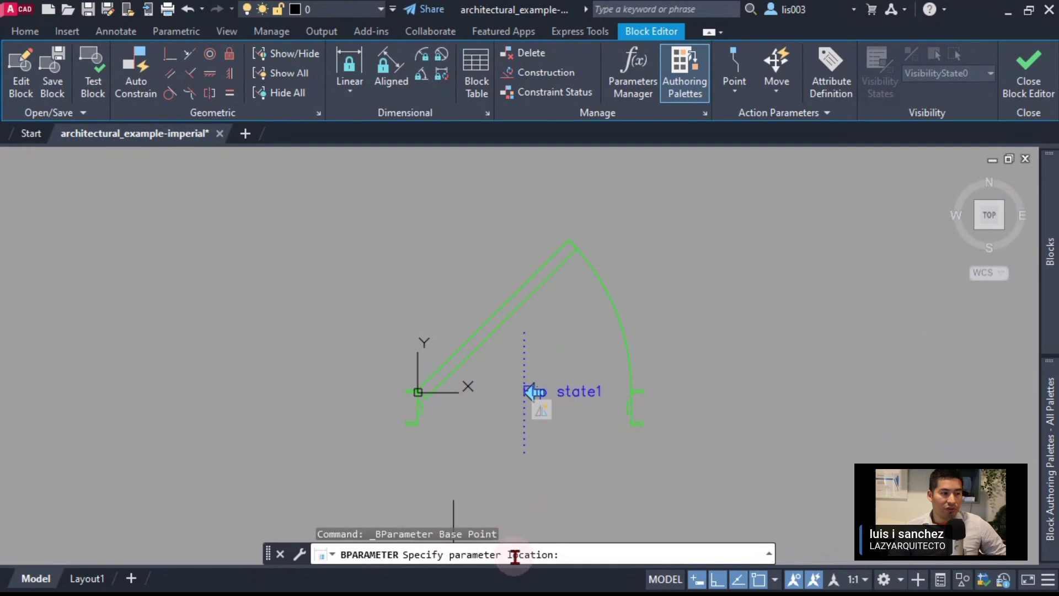
scroll(438, 434, "up", 4)
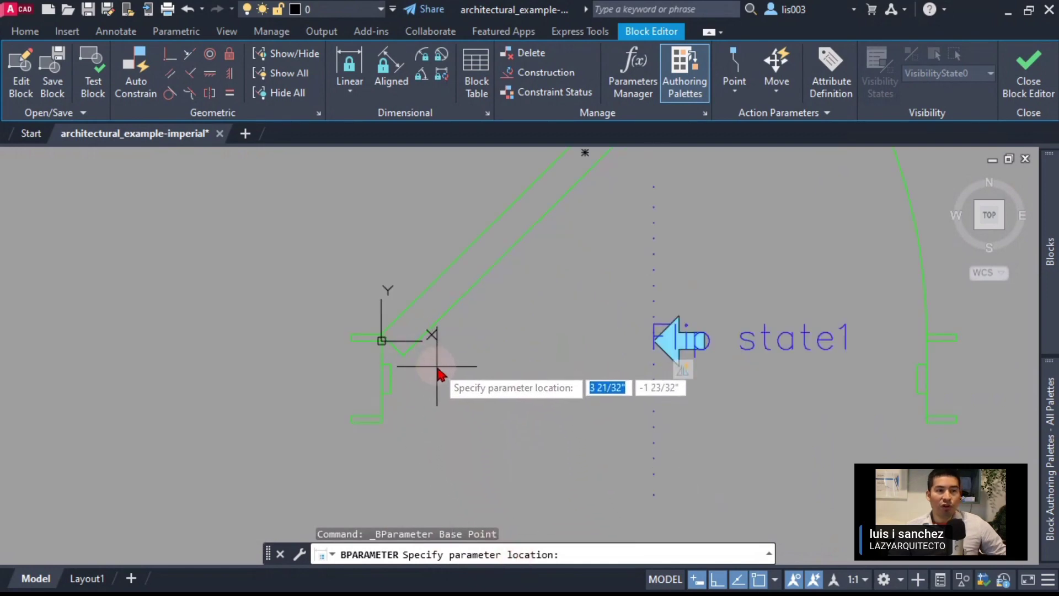
left_click(381, 341)
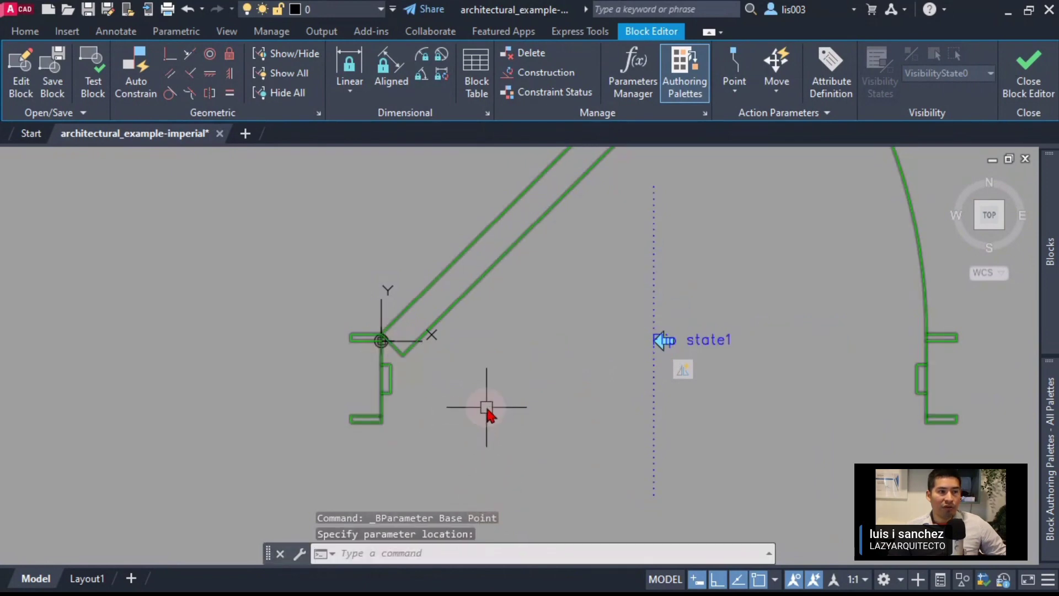
scroll(486, 408, "down", 3)
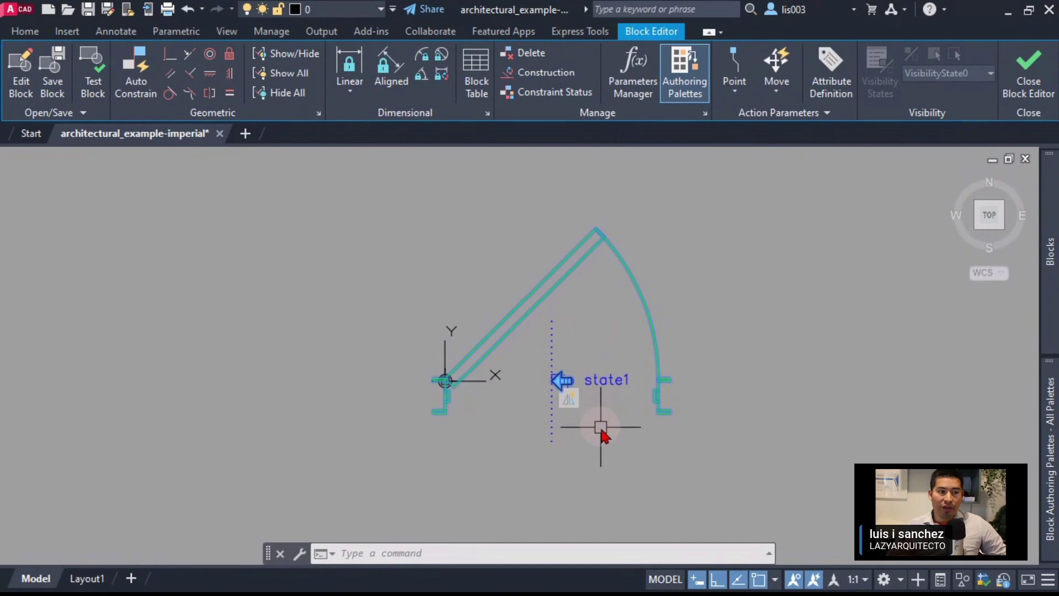
Modify the flip action's selection set to also include the base point parameter
right_click(565, 405)
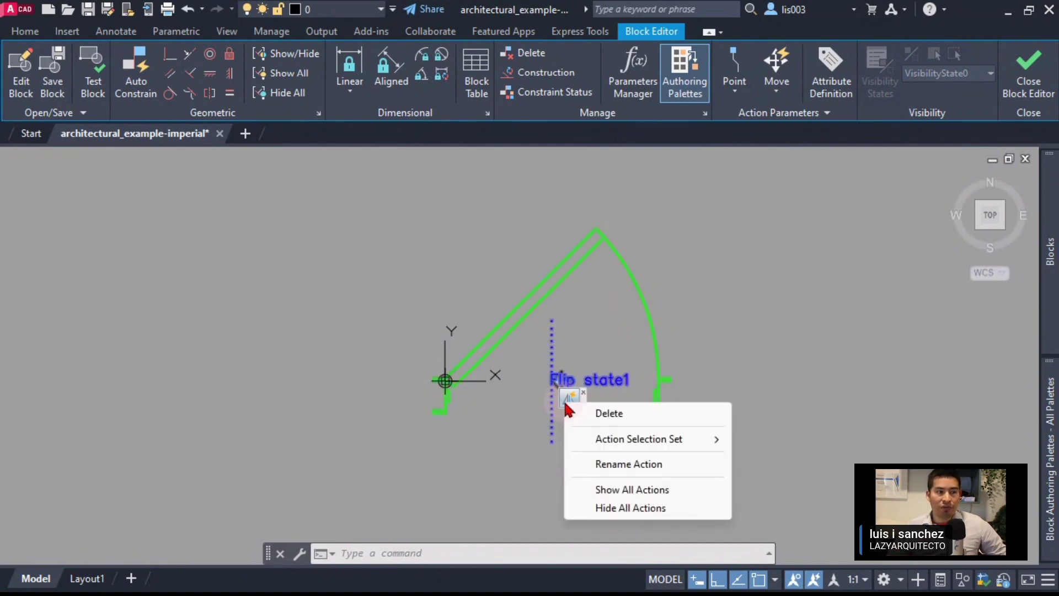
mouse_move(604, 439)
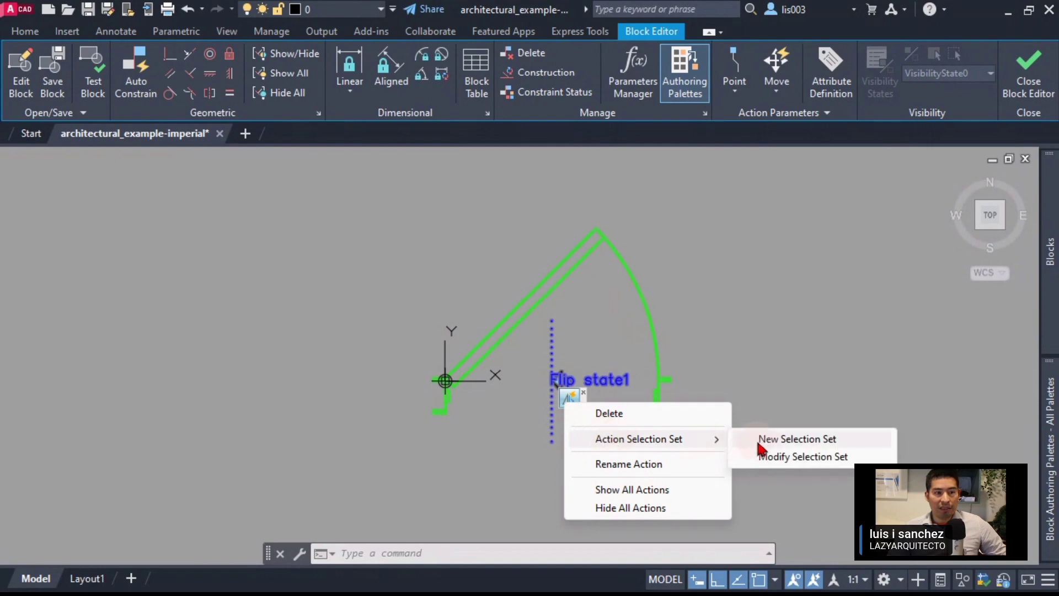
left_click(785, 466)
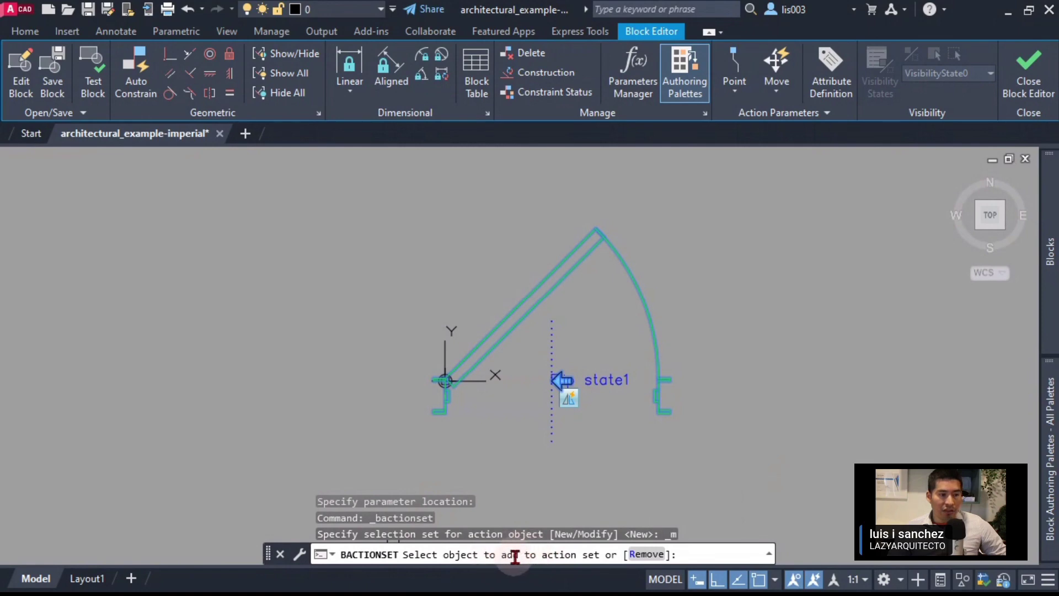
scroll(458, 389, "up", 6)
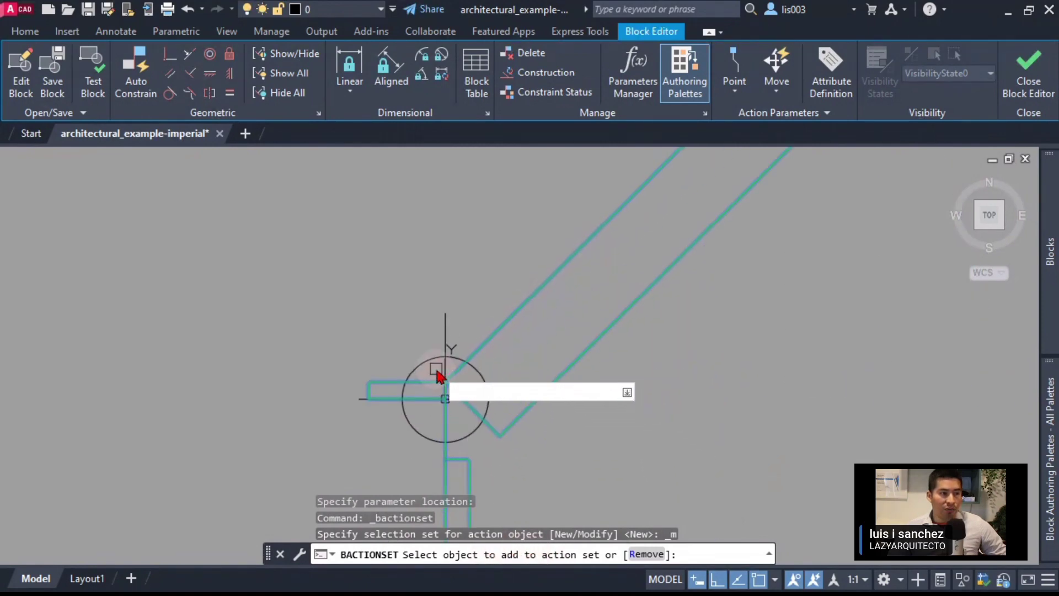
scroll(398, 348, "down", 3)
left_click(327, 289)
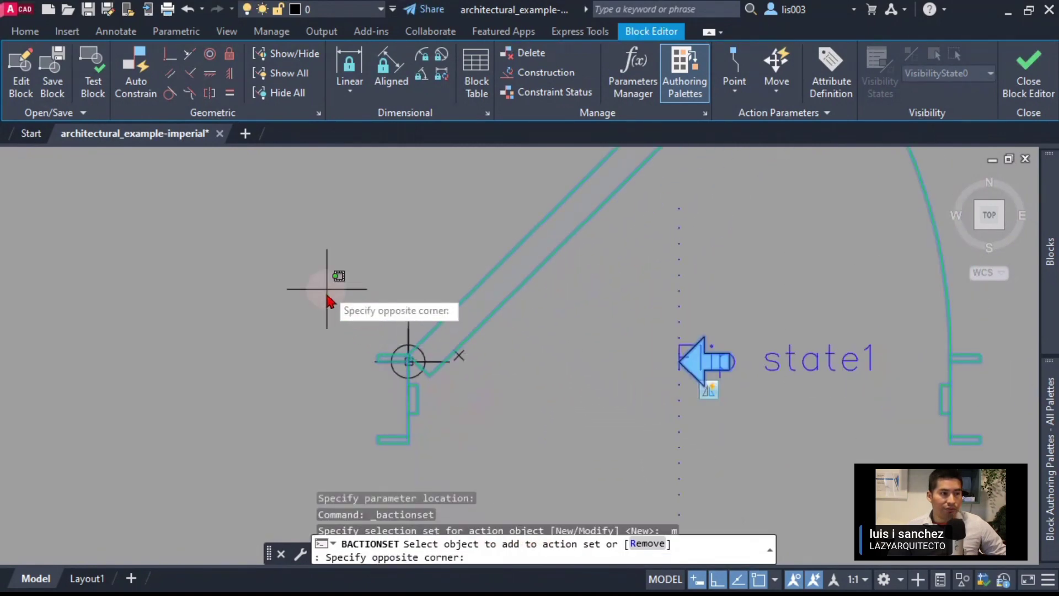
left_click(509, 420)
scroll(494, 429, "down", 2)
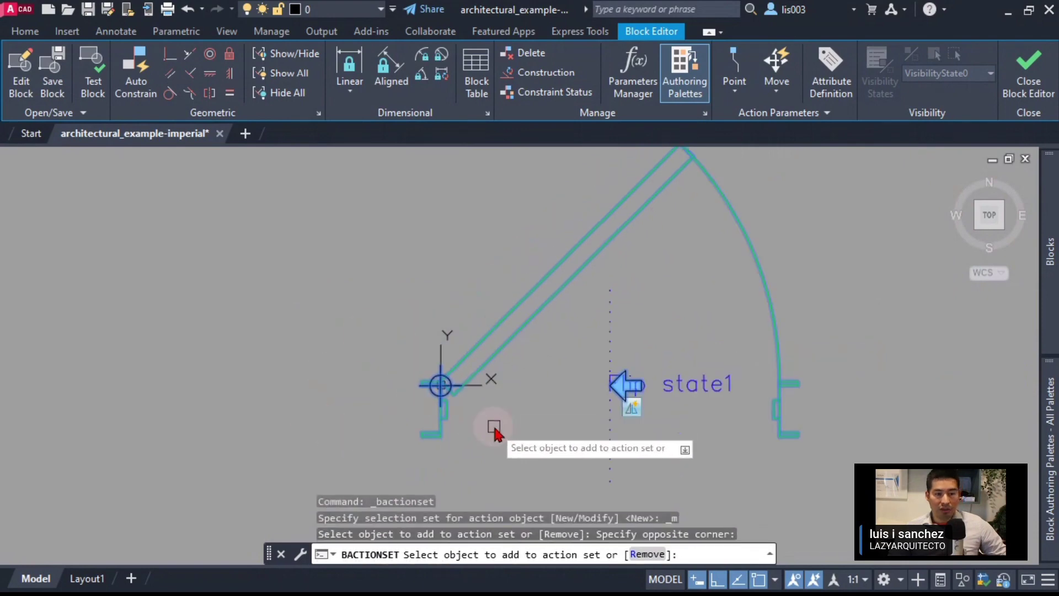
key("Return")
scroll(546, 398, "down", 2)
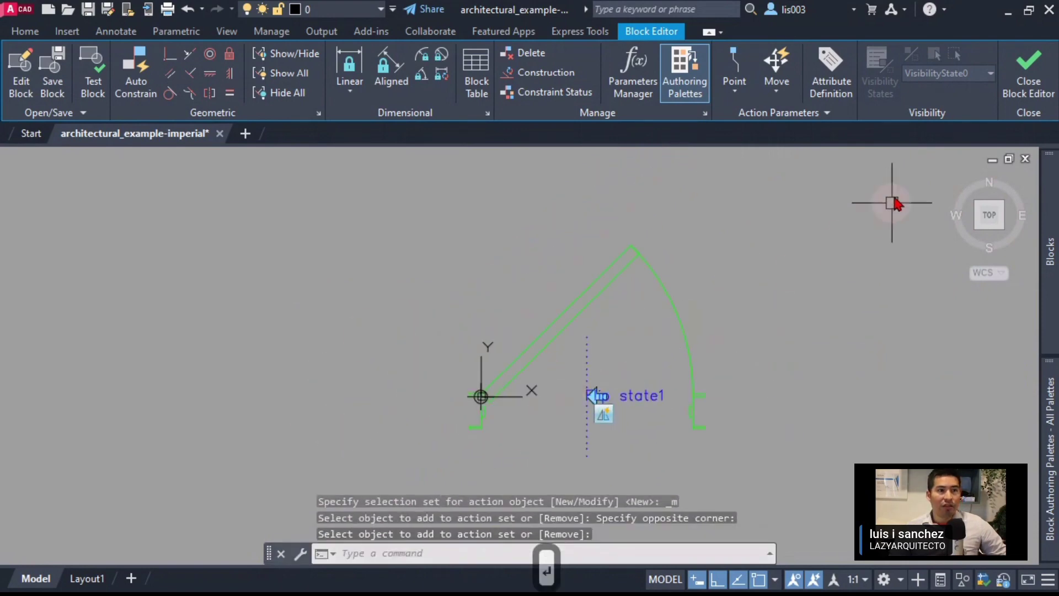
Test the block again, flipping the door right, left, then right
left_click(101, 75)
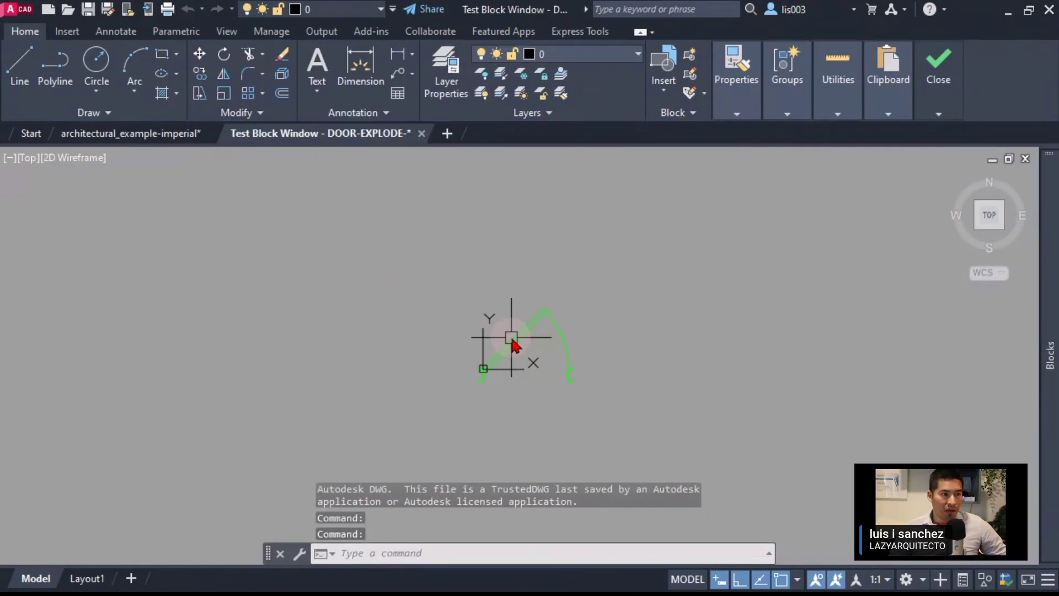
scroll(515, 345, "up", 4)
middle_click_drag(513, 323, 498, 351)
left_click(515, 395)
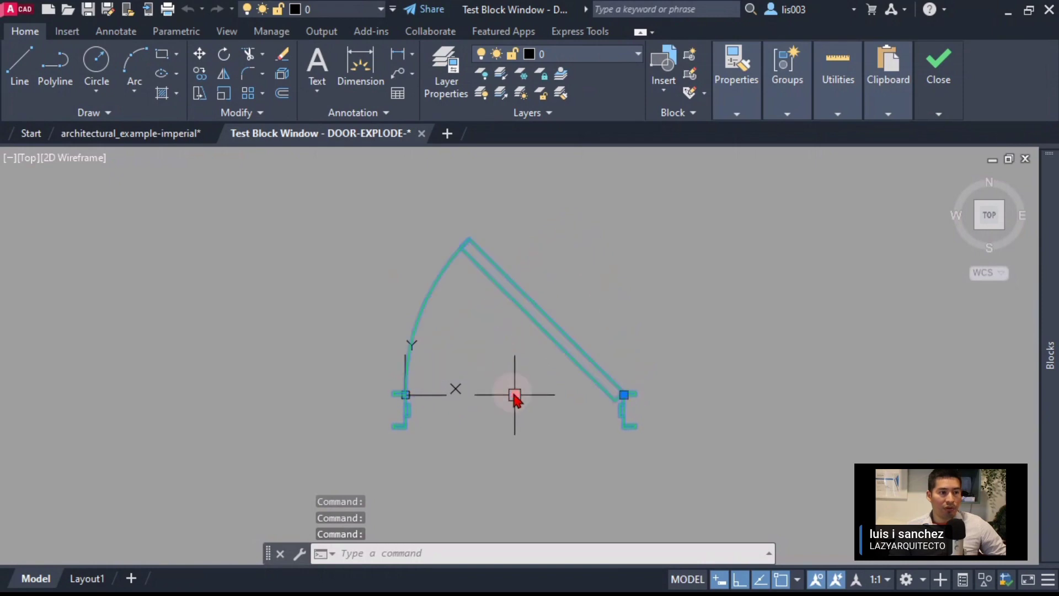
left_click(515, 395)
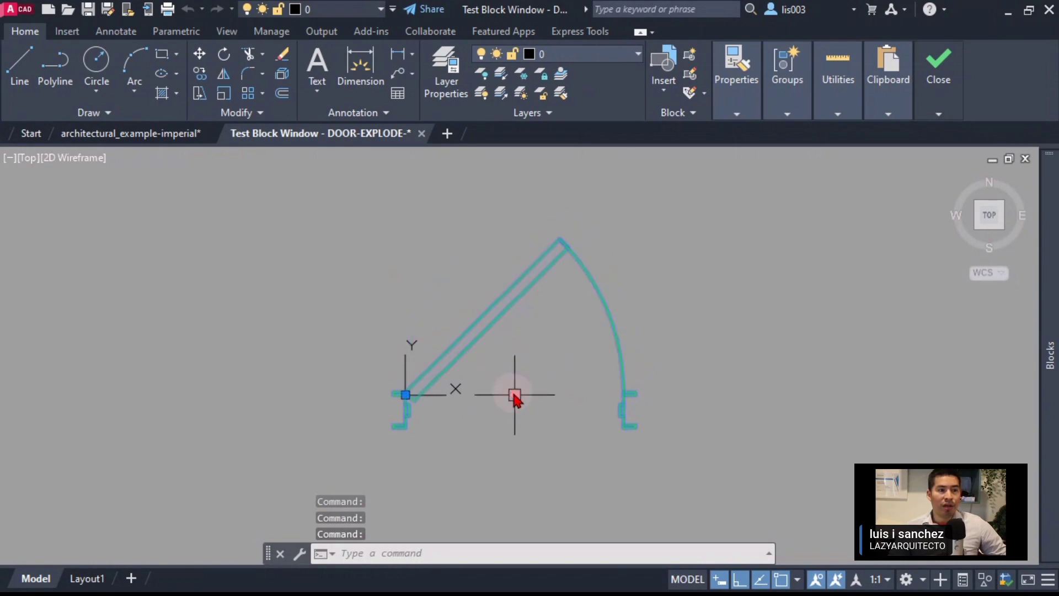
left_click(515, 395)
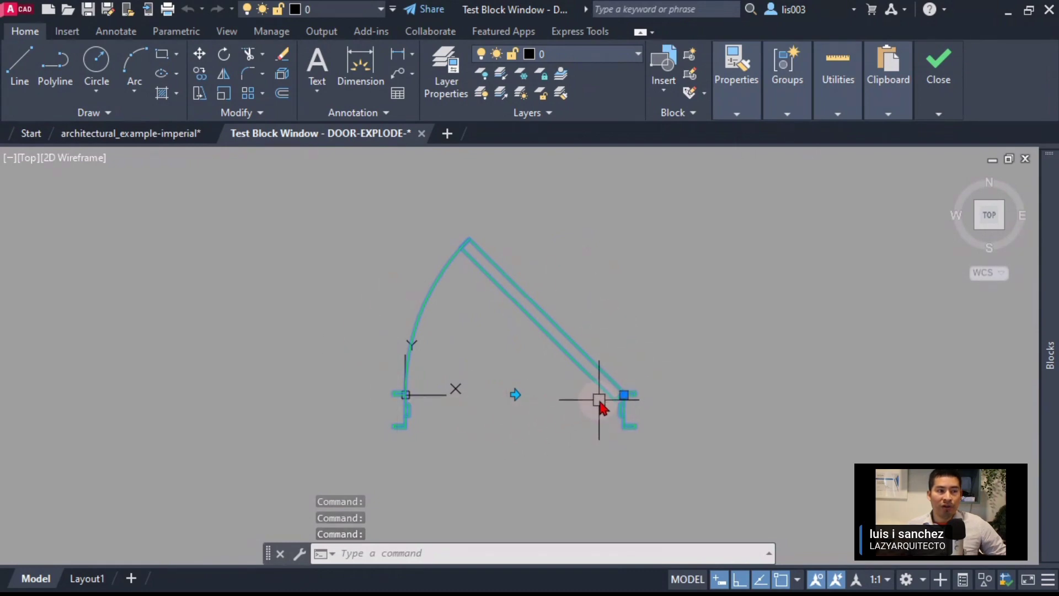
Close the test window to return to the Block Editor
scroll(629, 410, "up", 4)
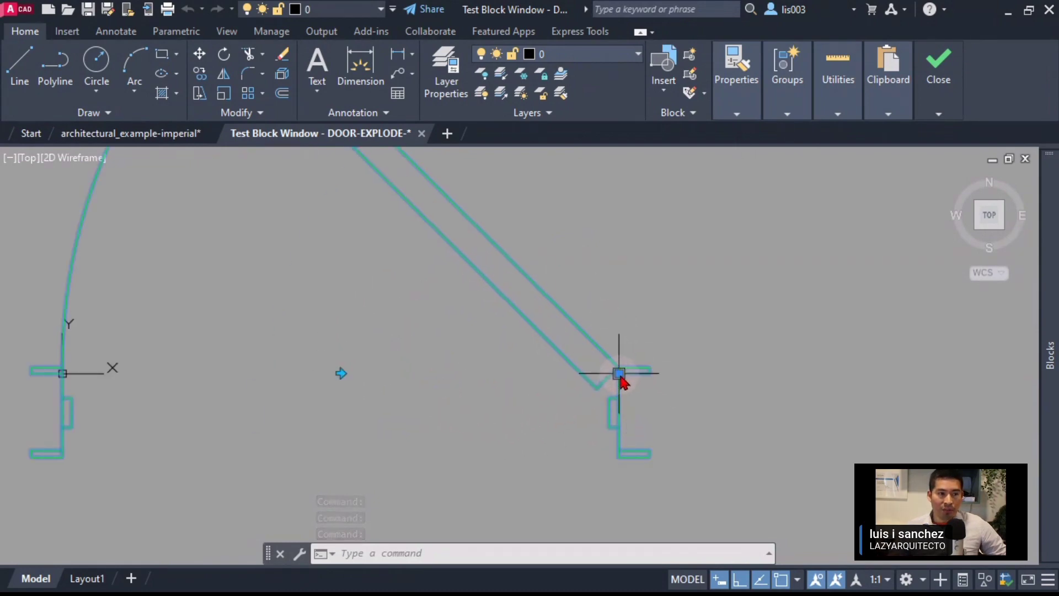
scroll(591, 402, "down", 4)
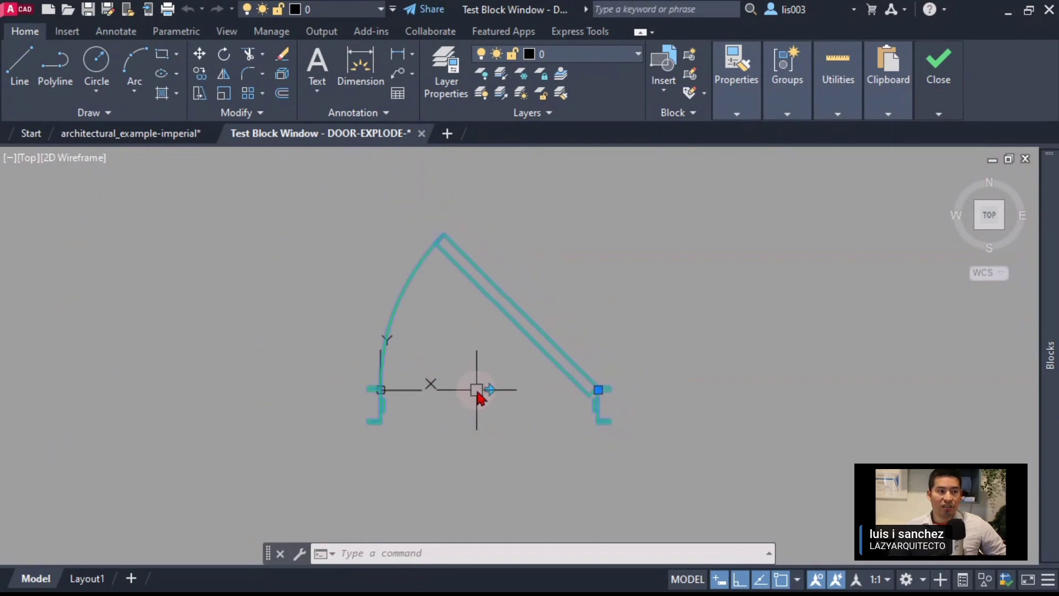
mouse_move(946, 83)
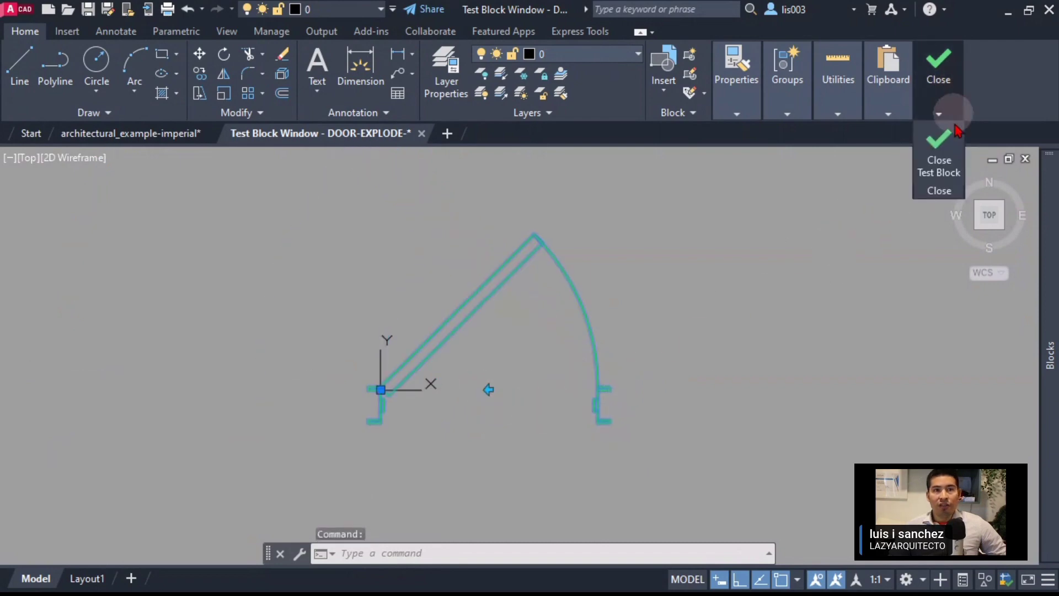
left_click(943, 166)
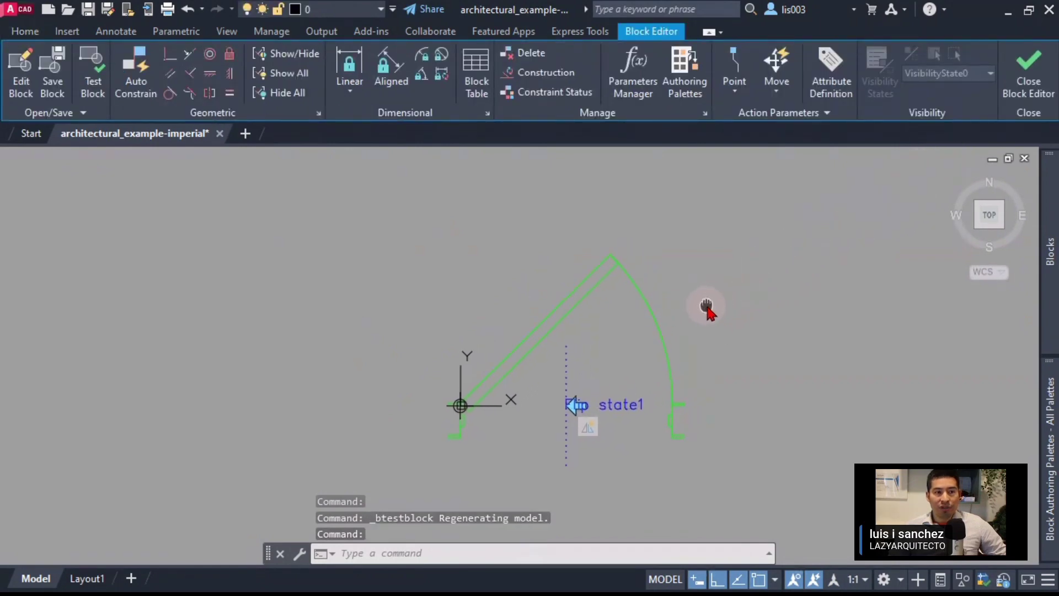
Close the Block Editor, saving the flip changes to the DOOR-EXPLODE- block
left_click(1036, 102)
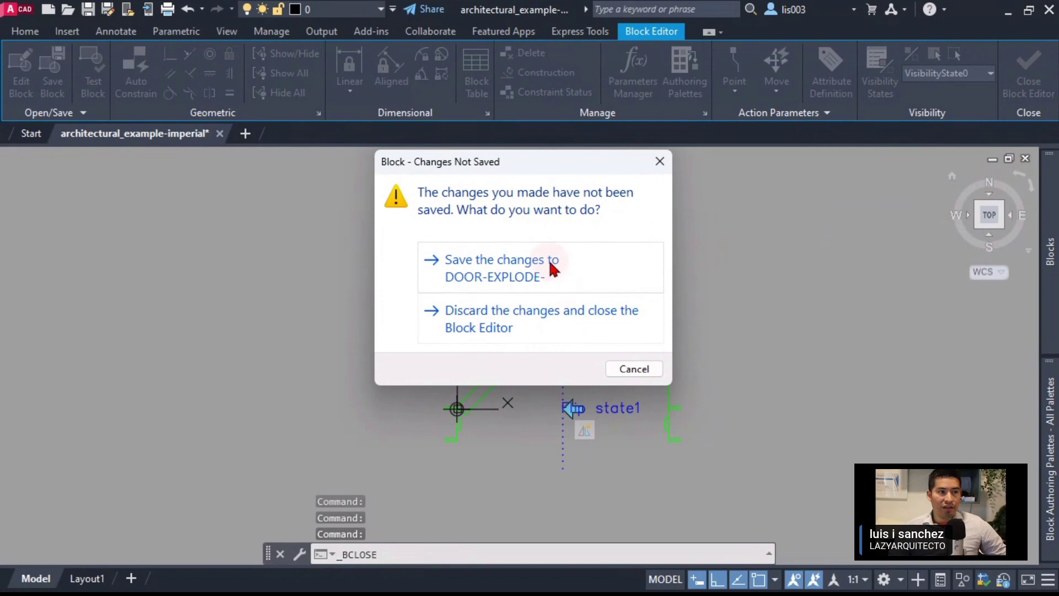
left_click(548, 258)
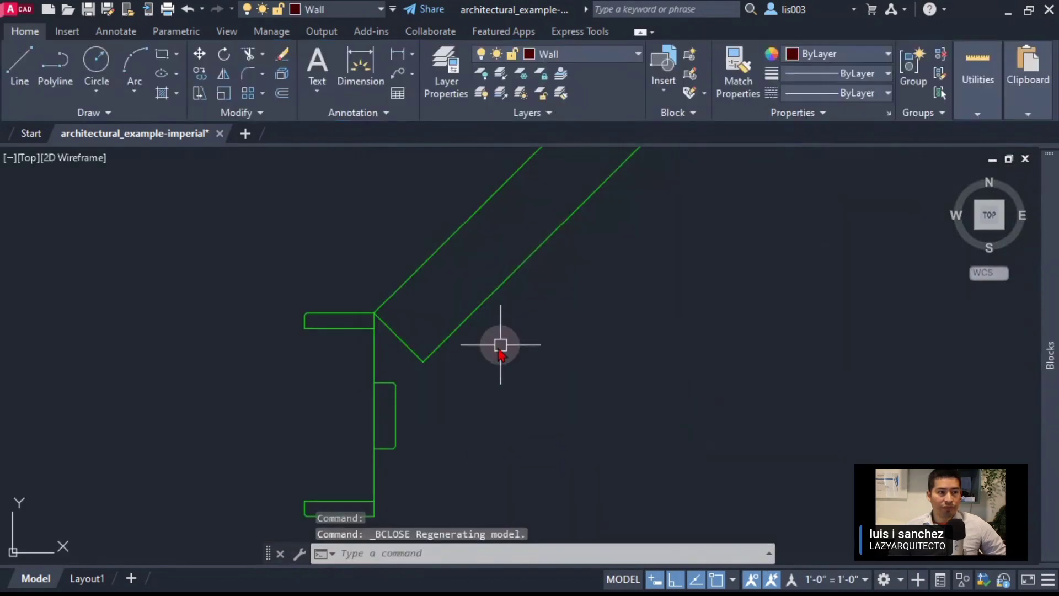
scroll(469, 358, "down", 3)
scroll(426, 378, "down", 5)
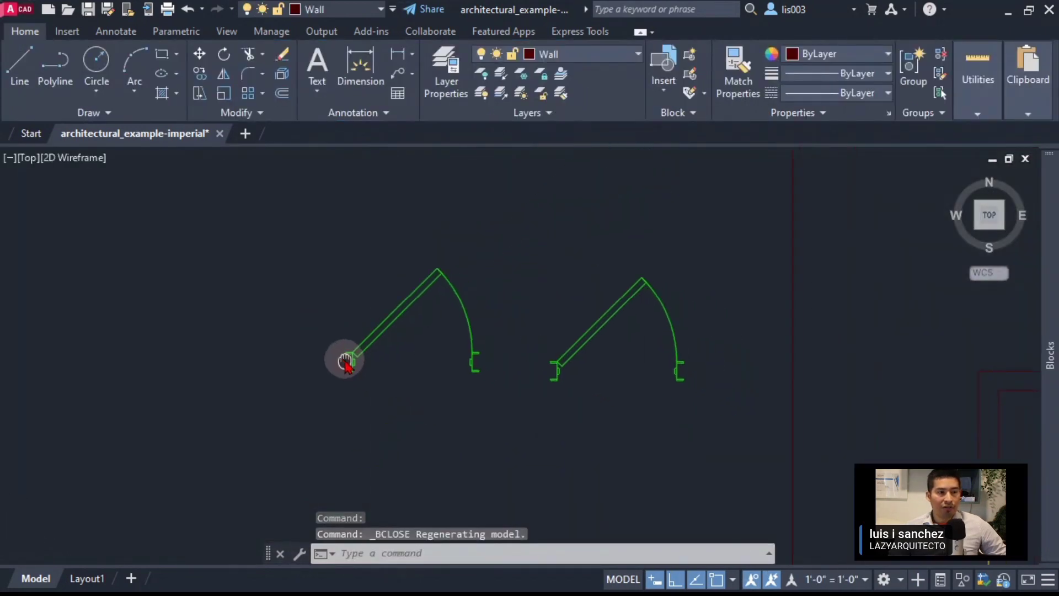
Start moving the left door toward the right door, cancel, and zoom out to both doors
left_click(375, 330)
left_click_drag(375, 330, 473, 320)
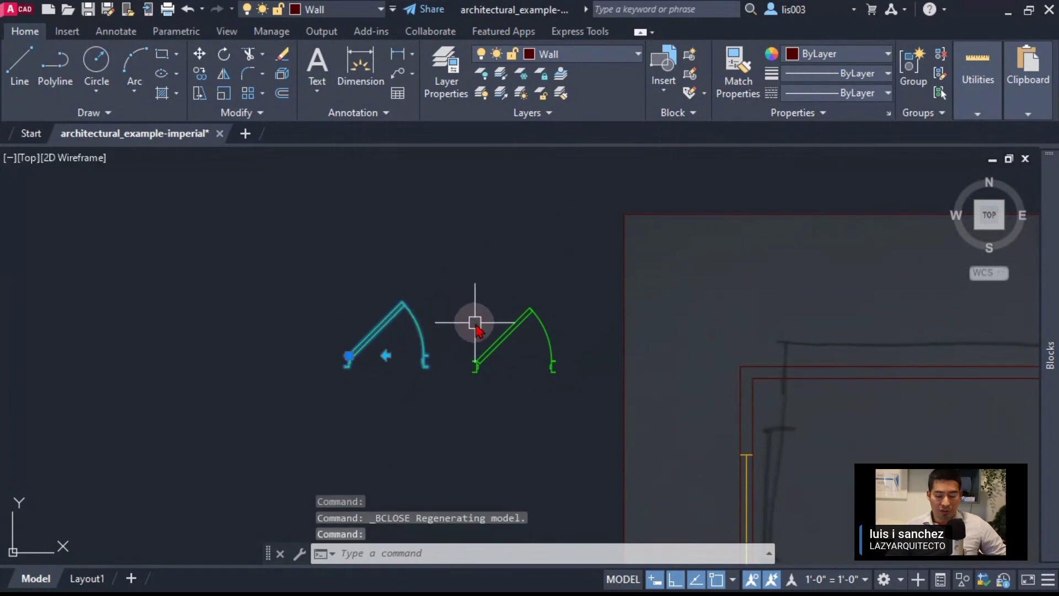
key("Escape")
scroll(864, 359, "down", 2)
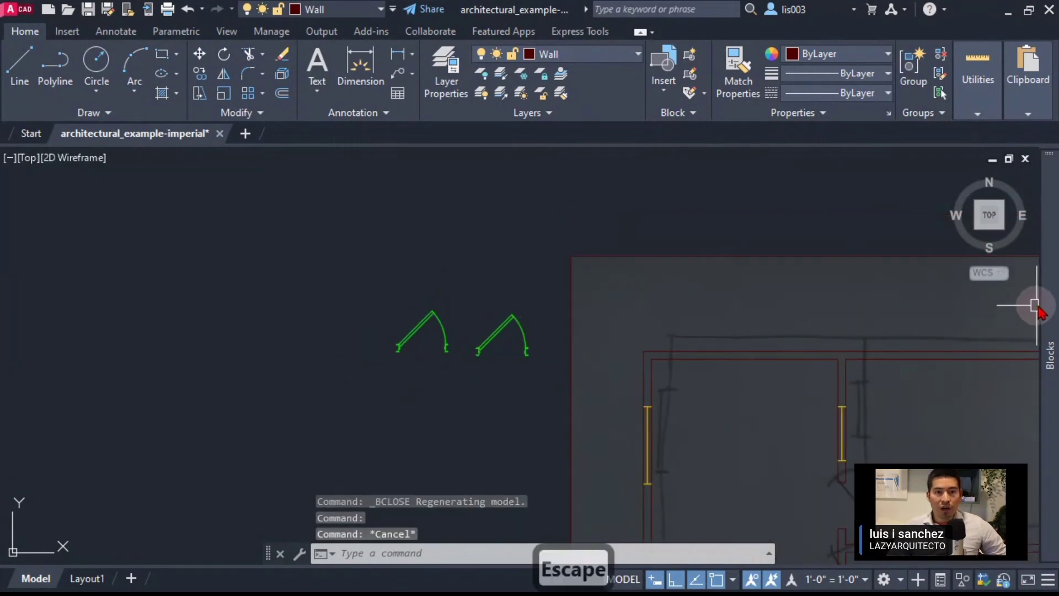
mouse_move(1048, 308)
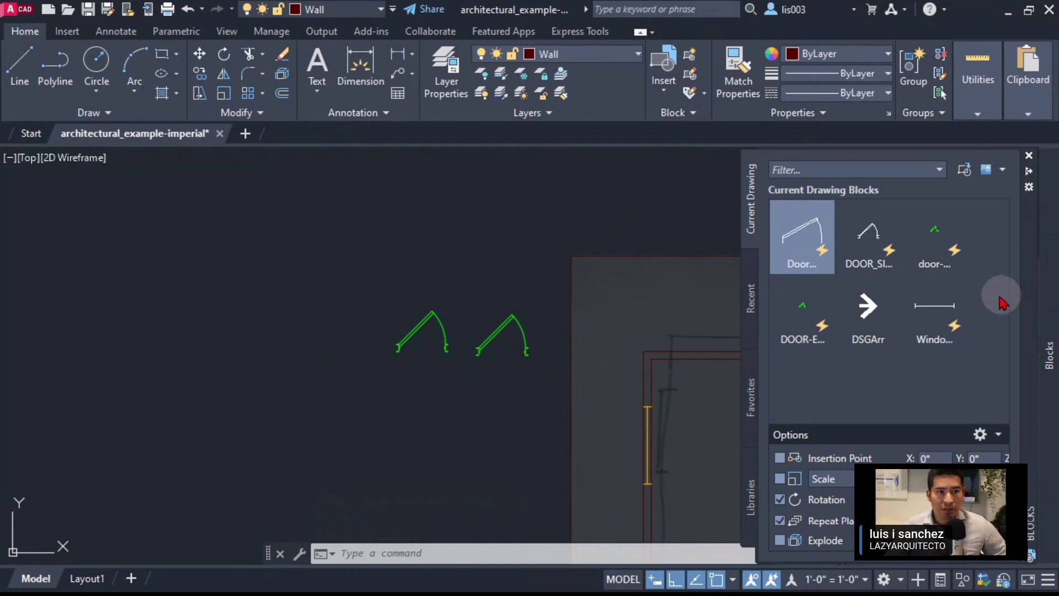
mouse_move(797, 323)
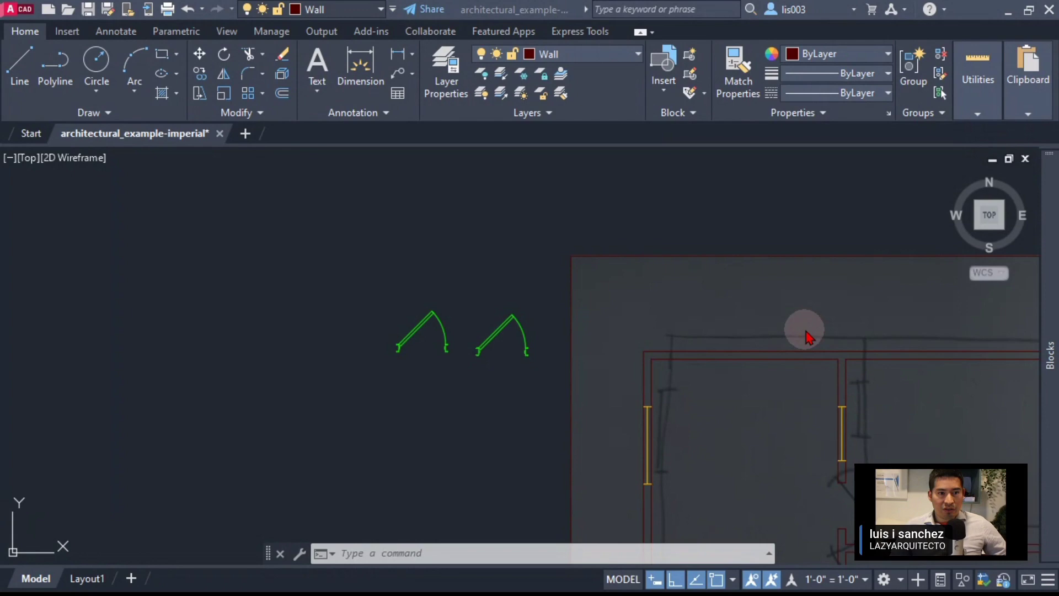
Pan to the floor plan rooms and turn on Explode in the Blocks palette options
left_click(779, 418)
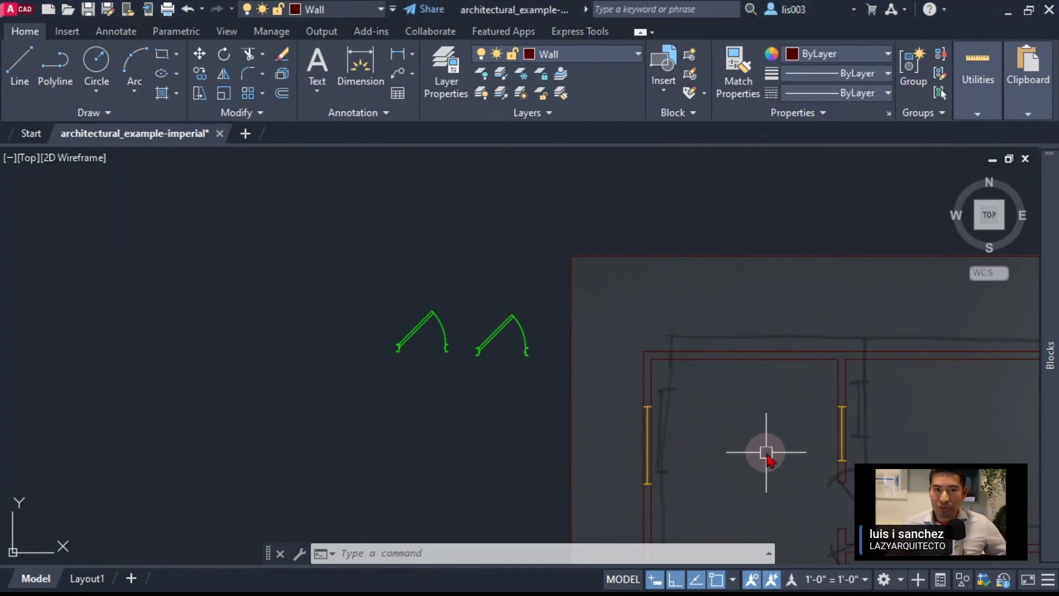
mouse_move(764, 449)
middle_mouse_down()
mouse_move(526, 298)
mouse_move(549, 307)
mouse_move(503, 306)
middle_mouse_up()
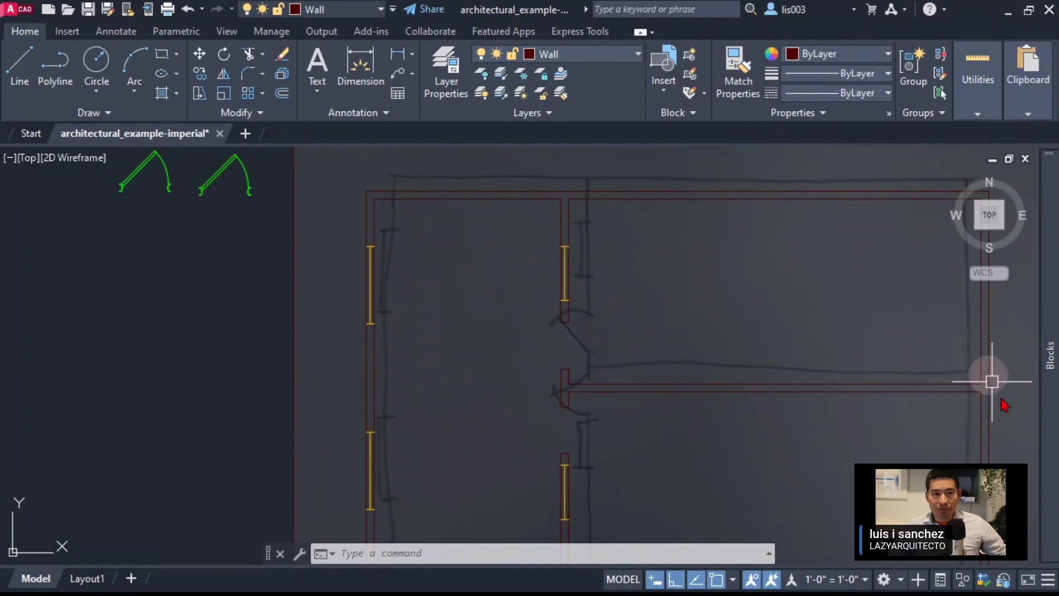
mouse_move(1053, 356)
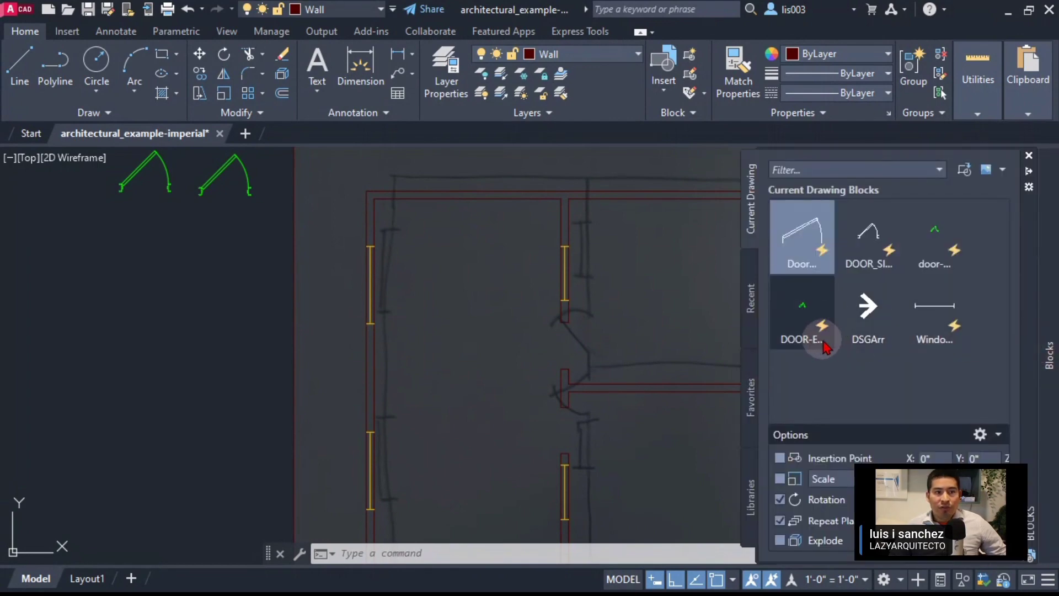
mouse_move(811, 331)
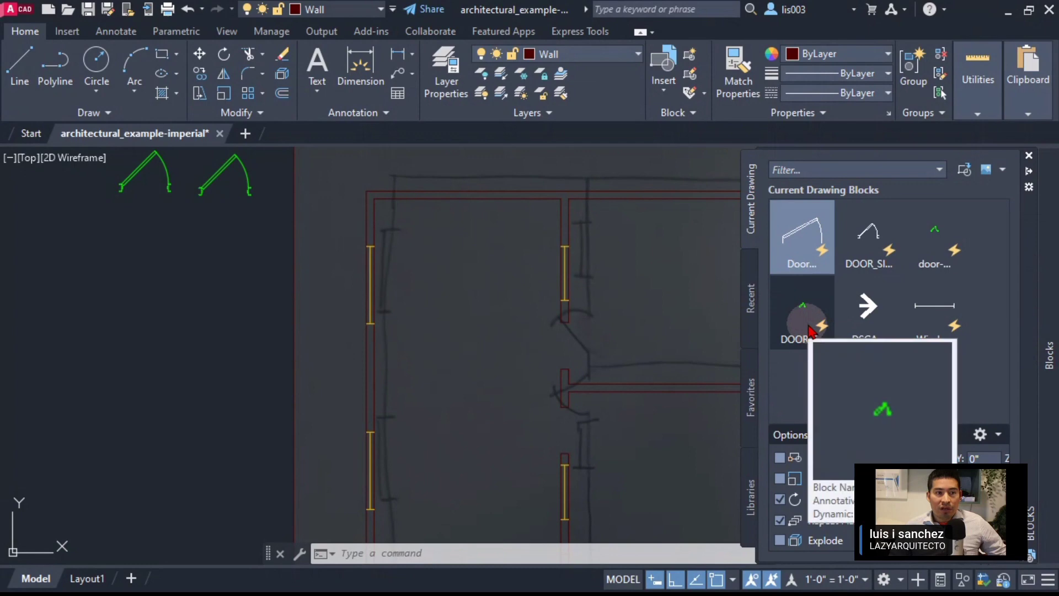
left_click(780, 541)
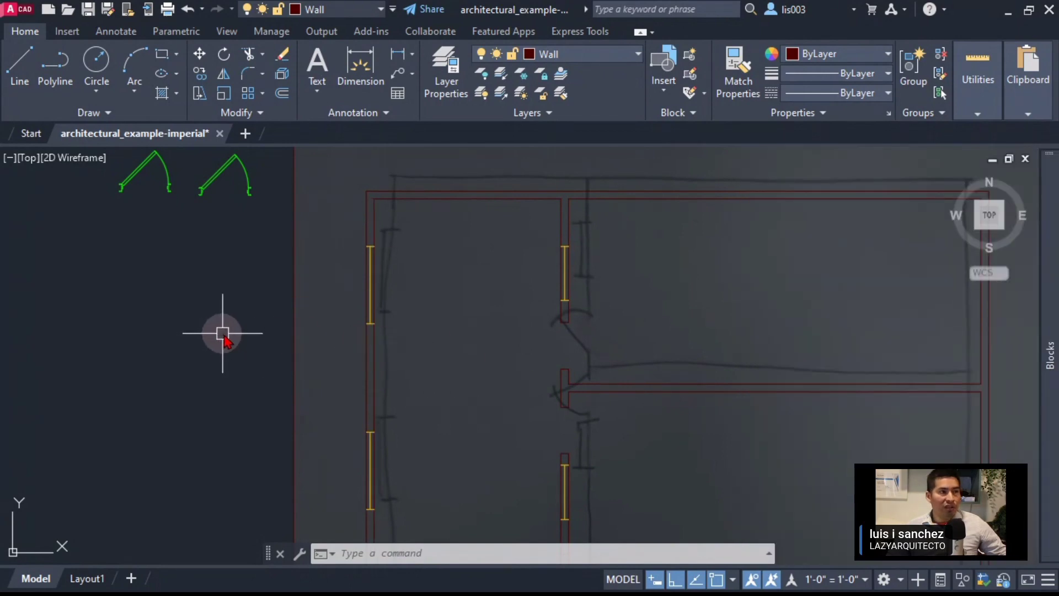
Open the Properties palette with PR, center the wall openings, and expand the Blocks palette
type("pr")
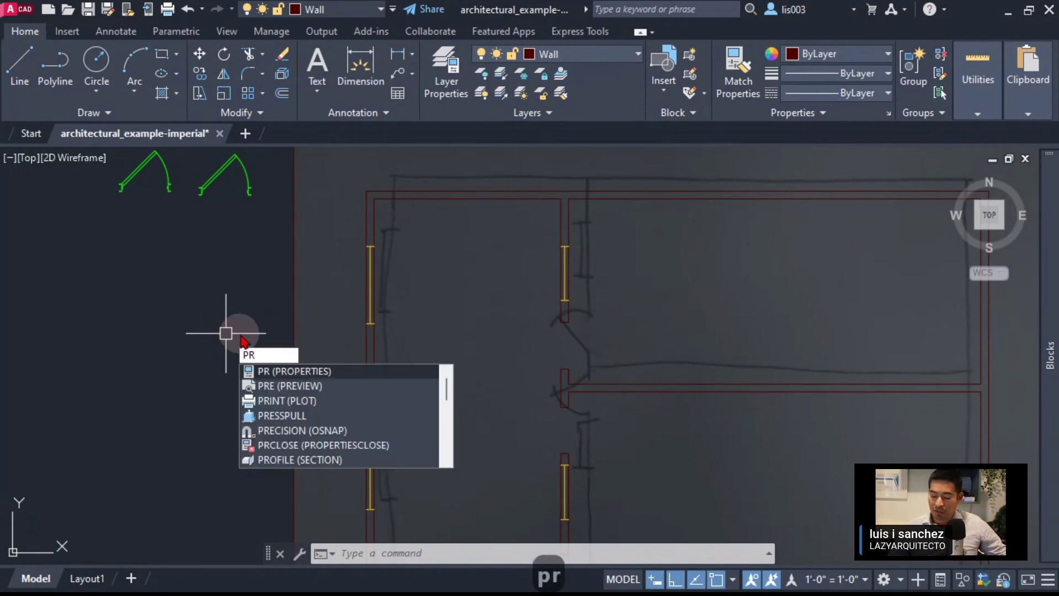
key("Return")
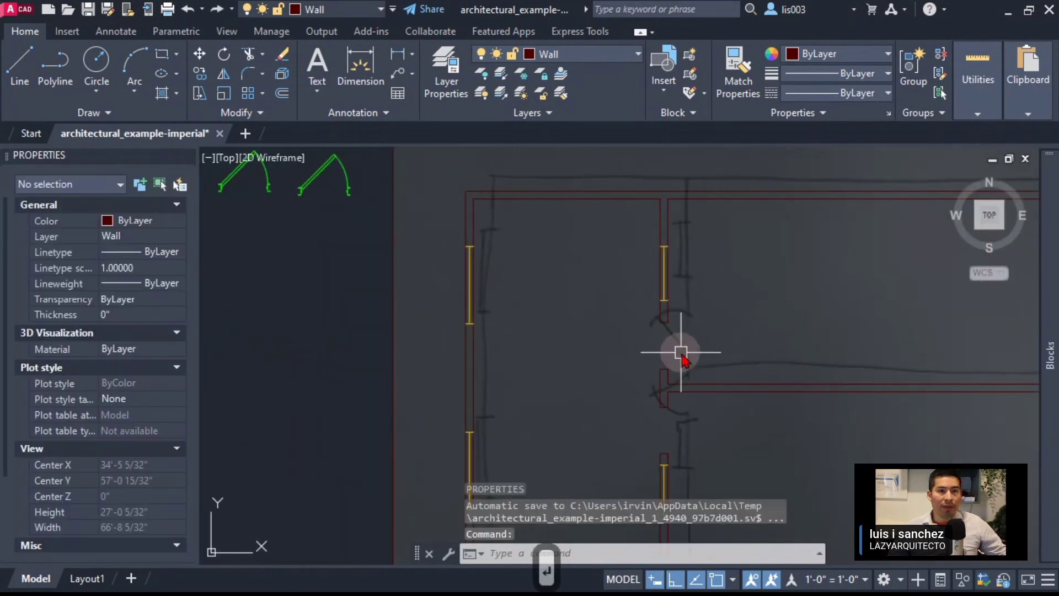
mouse_move(682, 359)
middle_mouse_down()
mouse_move(552, 276)
mouse_move(598, 300)
mouse_move(581, 342)
middle_mouse_up()
mouse_move(1043, 414)
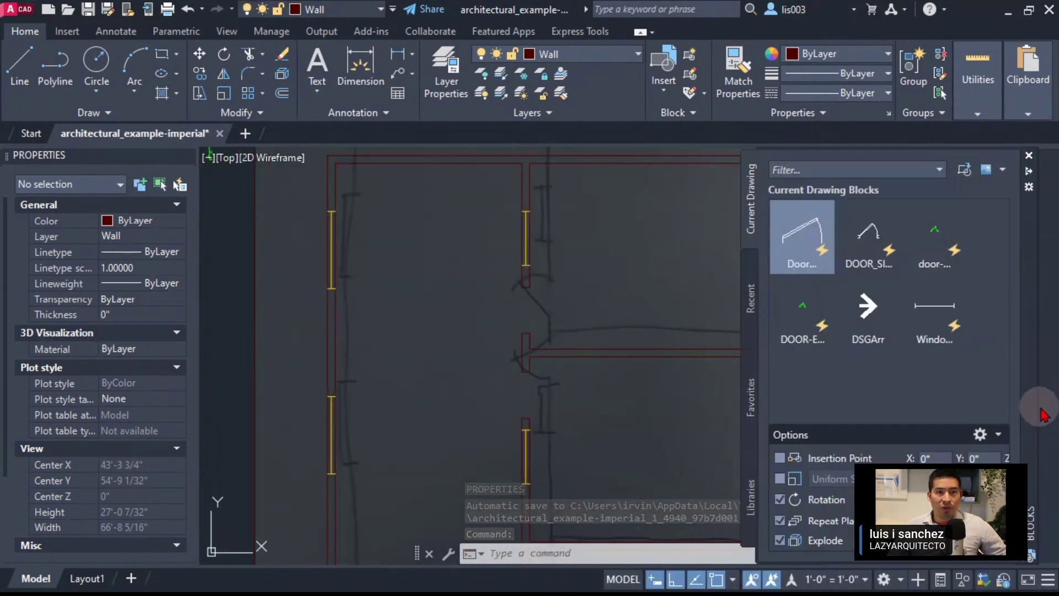
Insert the door block into the first wall opening, accepting its rotation
left_click(803, 323)
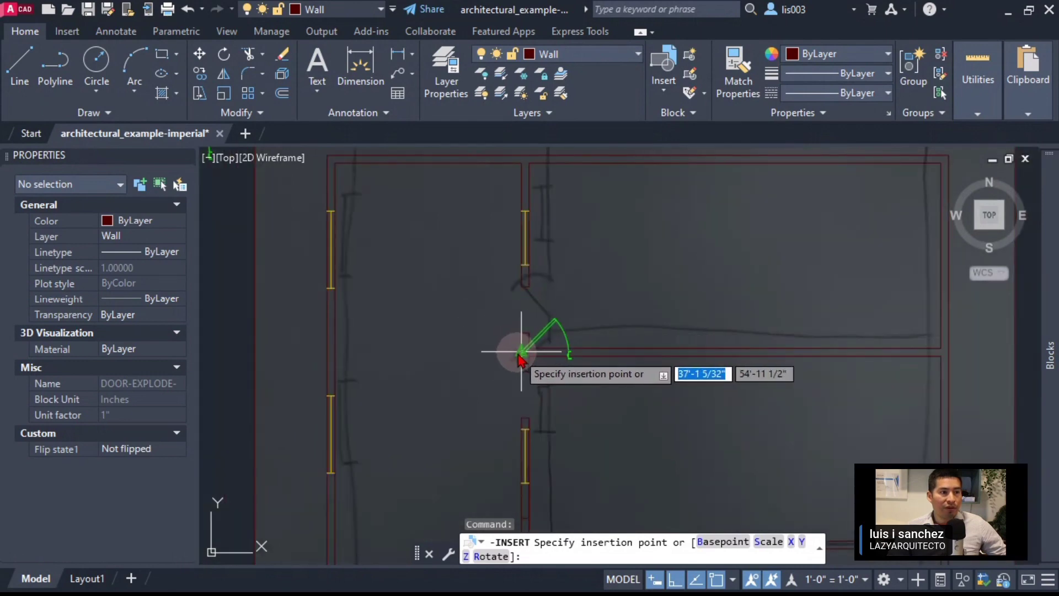
left_click(521, 334)
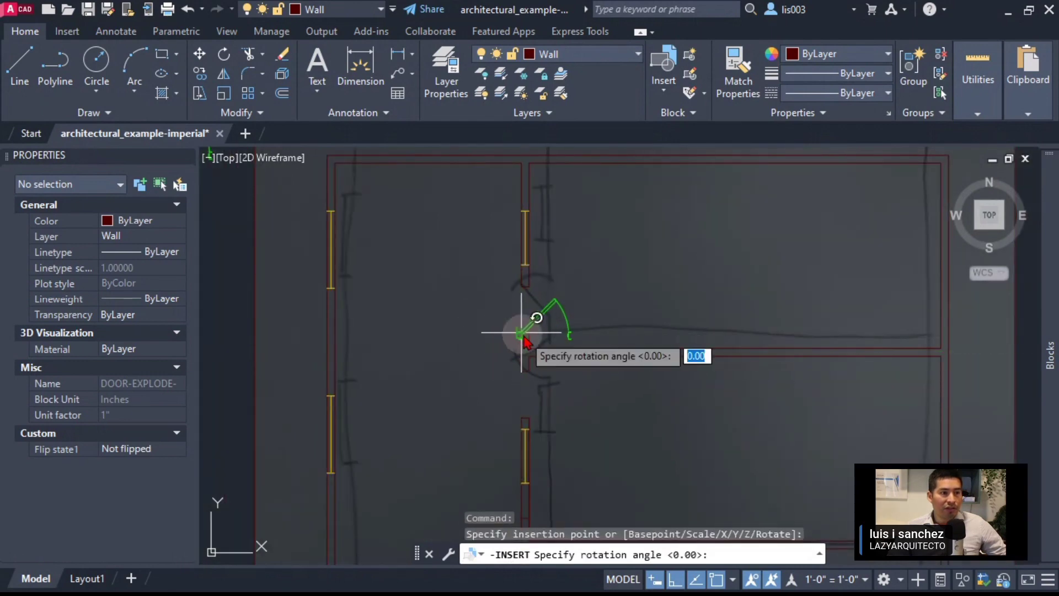
left_click(485, 244)
scroll(481, 392, "up", 2)
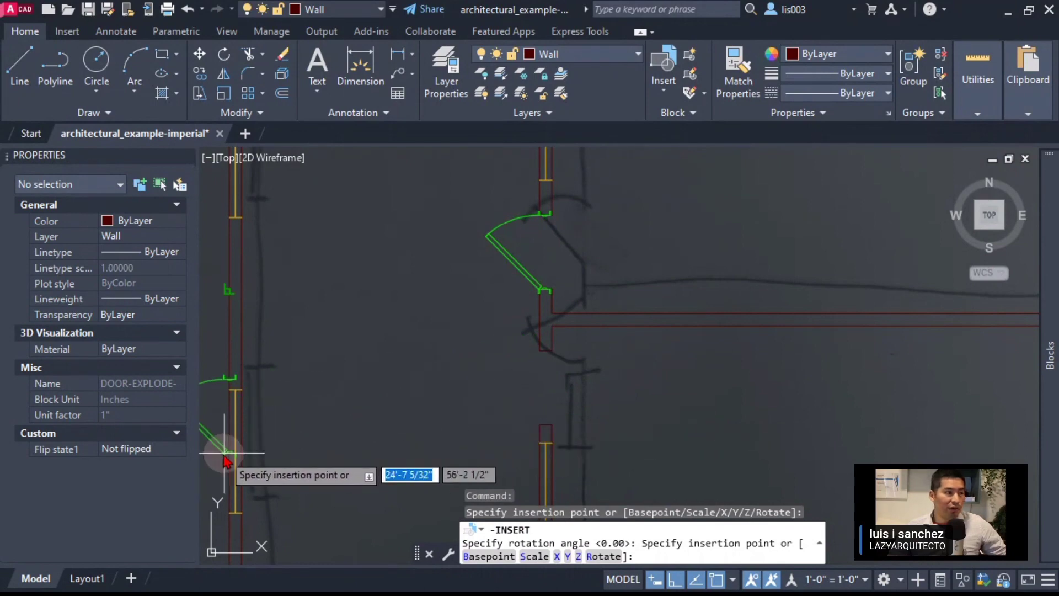
Set Flip state to Flipped and place that door in the wall opening with its rotation
left_click(175, 452)
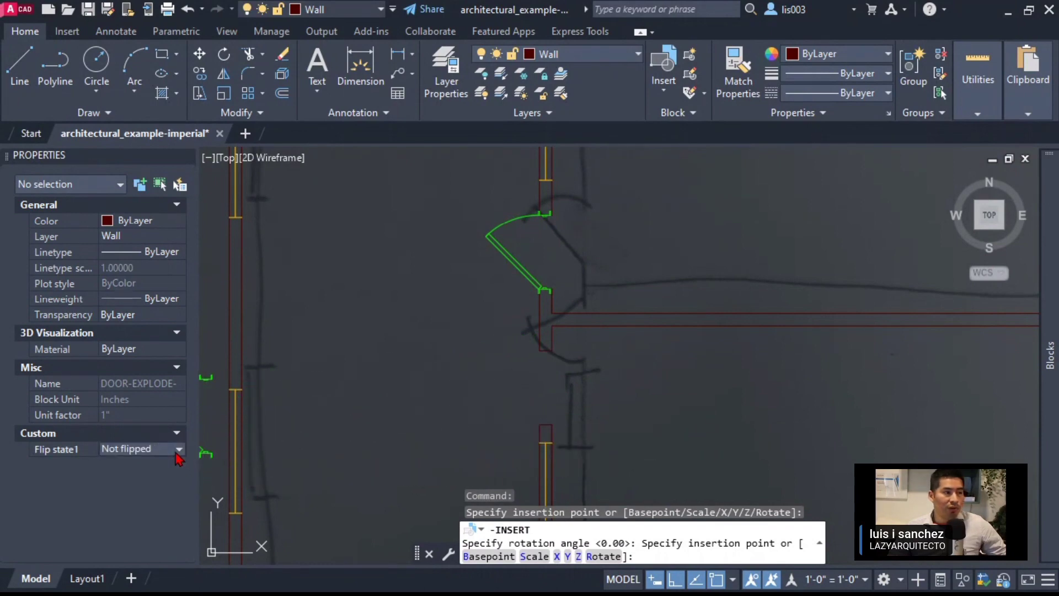
left_click(178, 449)
left_click(169, 479)
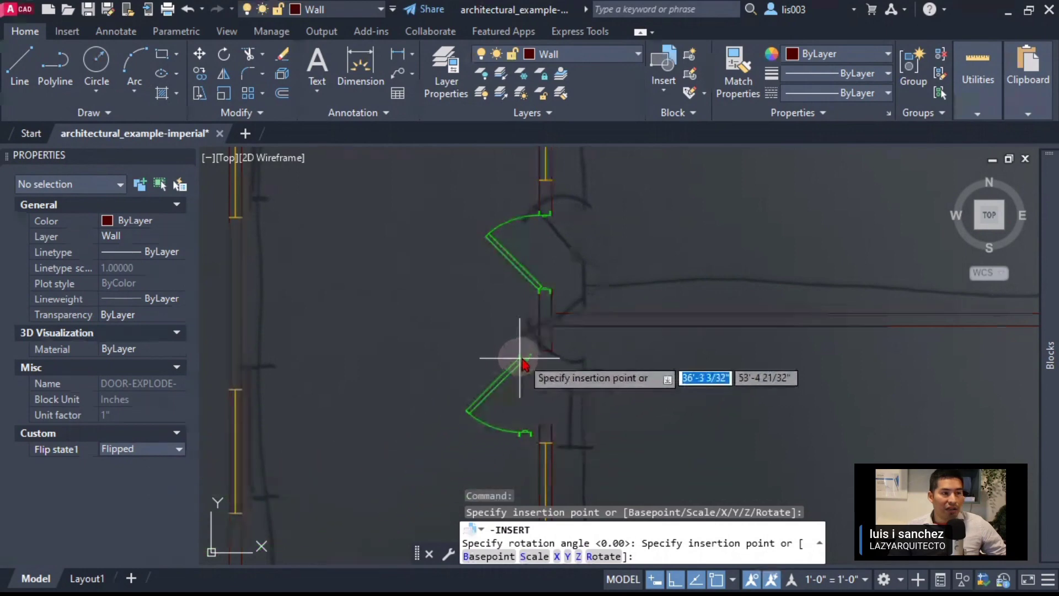
left_click(539, 350)
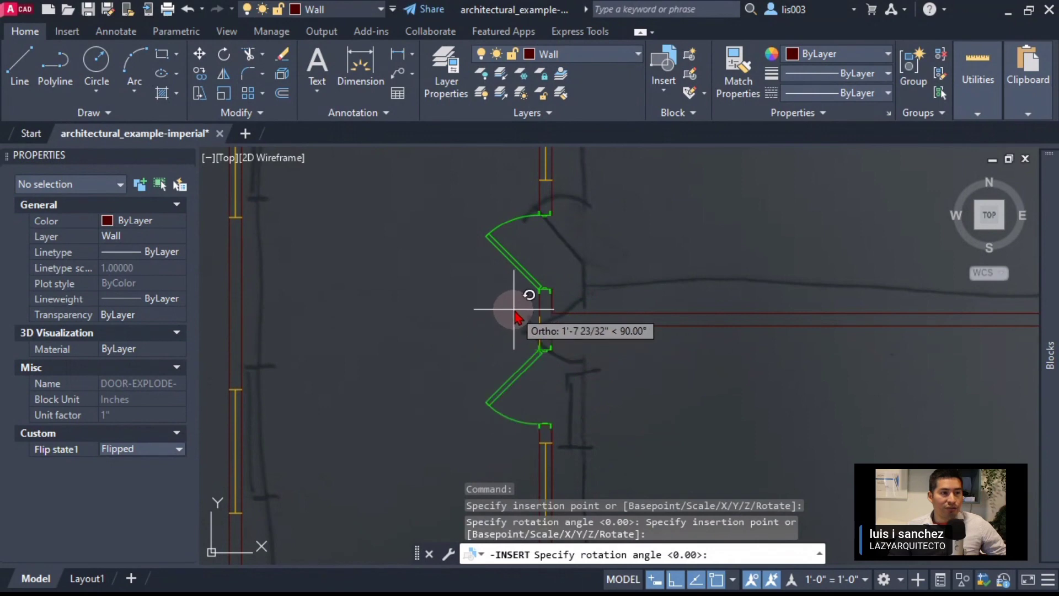
left_click(498, 305)
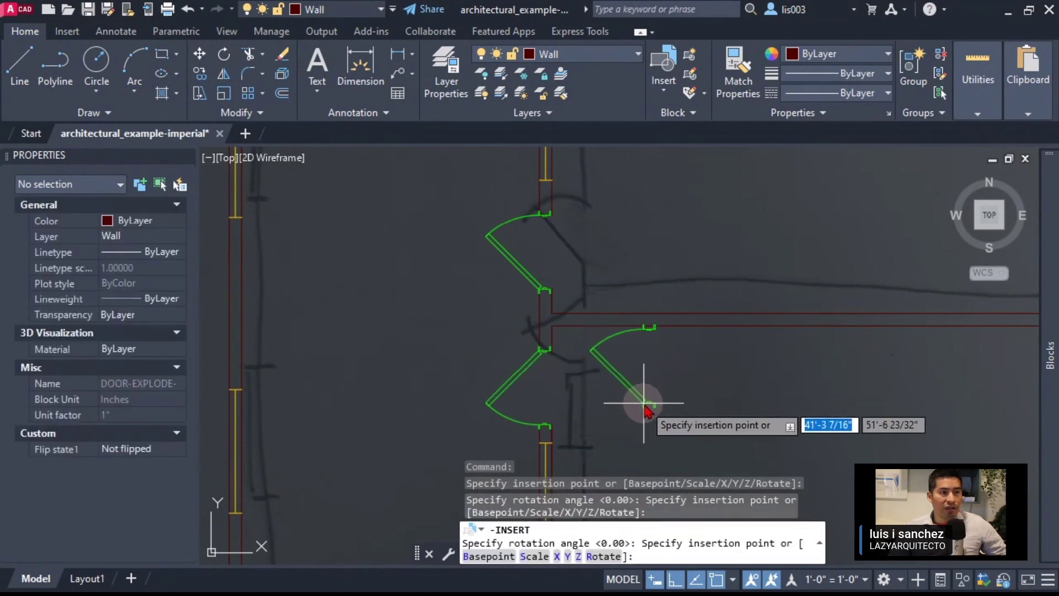
Place the next door at the lower wall opening with the default rotation
mouse_move(645, 406)
middle_mouse_down()
mouse_move(651, 228)
mouse_move(639, 218)
mouse_move(580, 308)
mouse_move(620, 213)
mouse_move(644, 362)
mouse_move(662, 272)
middle_mouse_up()
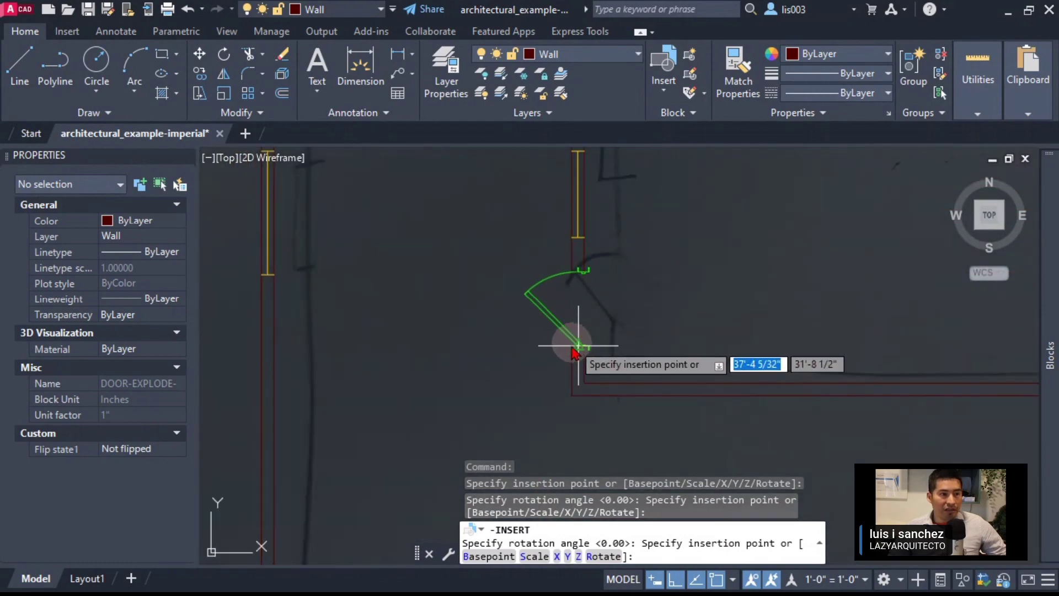
left_click(572, 348)
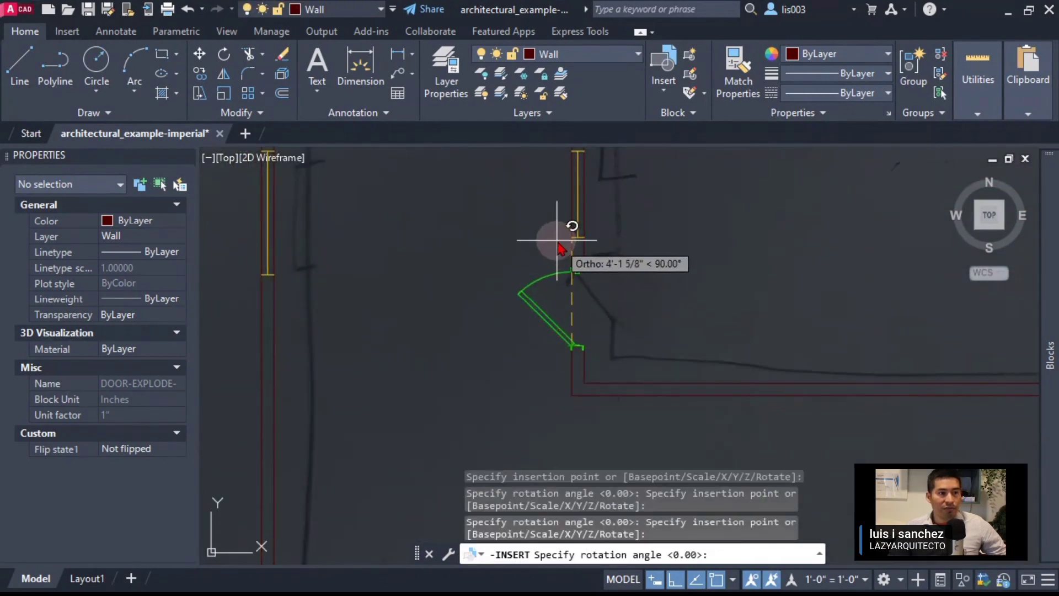
key("Return")
Insert a flipped door at the lower-left wall corner, fix its rotation, then cancel inserting
mouse_move(485, 313)
middle_mouse_down()
mouse_move(485, 374)
mouse_move(527, 223)
middle_mouse_up()
middle_click_drag(425, 381, 515, 407)
scroll(433, 367, "up", 4)
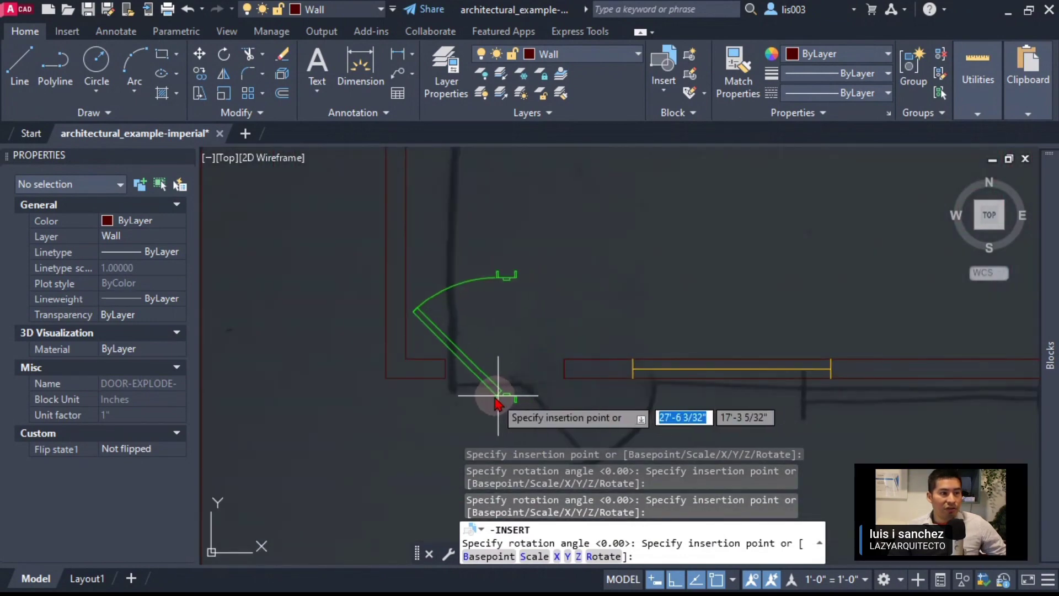
scroll(458, 398, "up", 2)
middle_click_drag(449, 402, 489, 312)
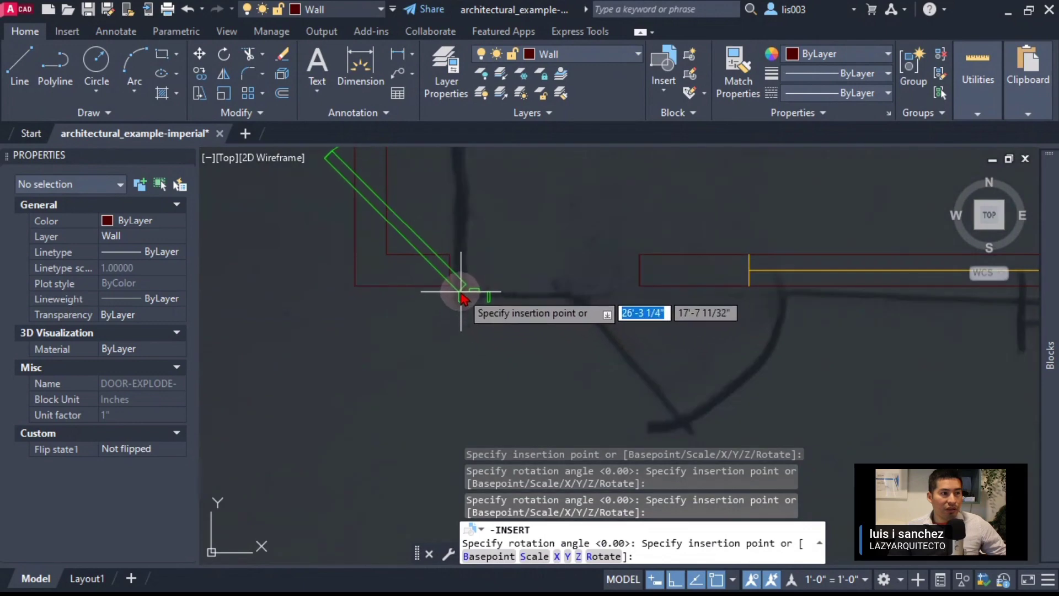
left_click(450, 287)
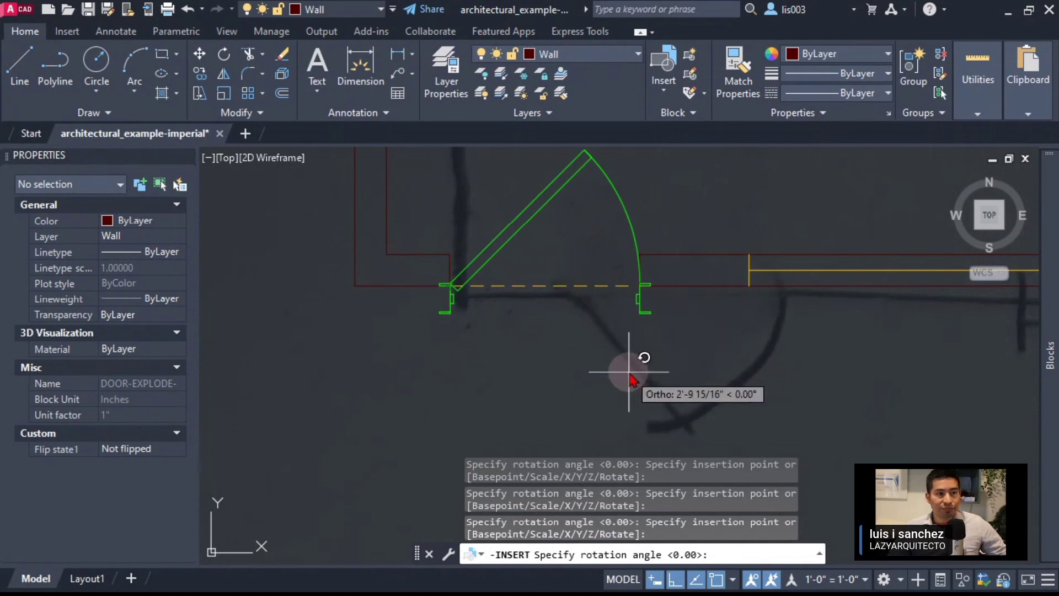
left_click(177, 448)
left_click(172, 479)
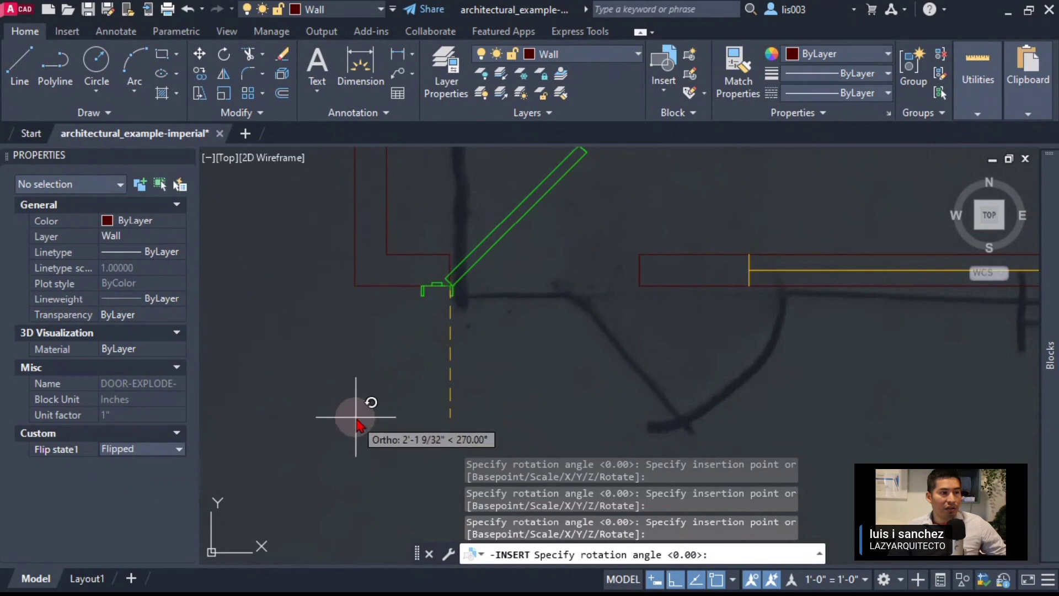
left_click(285, 386)
scroll(386, 414, "down", 4)
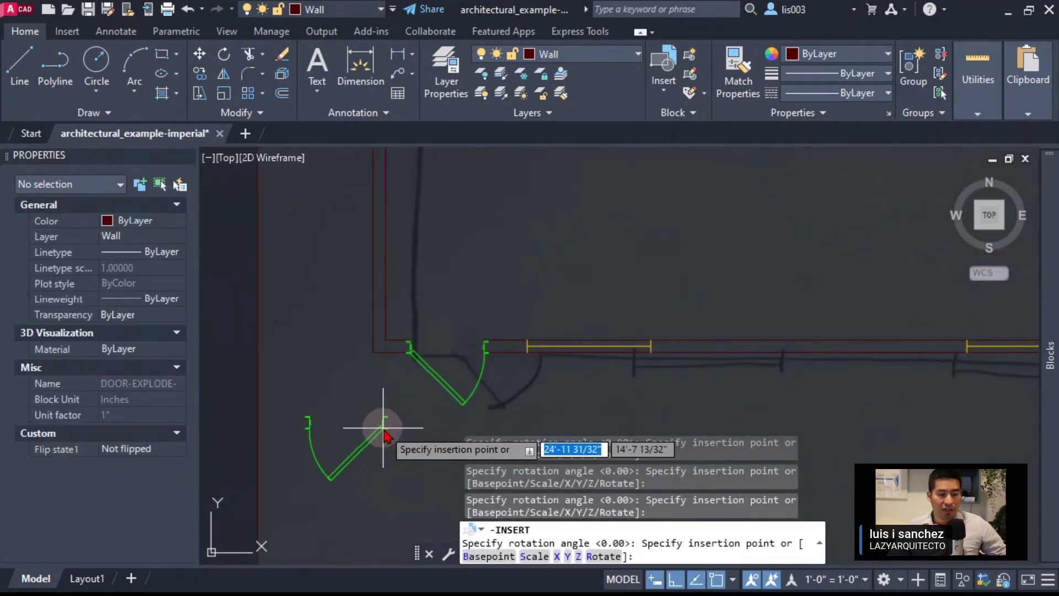
key("Escape")
Bring the corridor with three doors into view and select the lower-left door
scroll(375, 430, "down", 4)
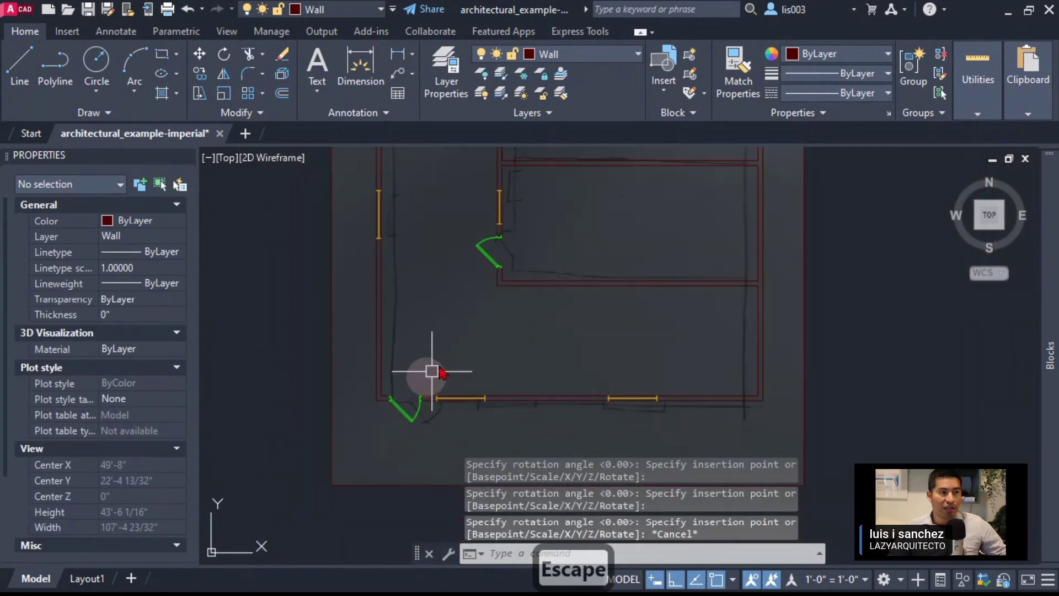
mouse_move(455, 284)
middle_mouse_down()
mouse_move(416, 449)
mouse_move(433, 437)
middle_mouse_up()
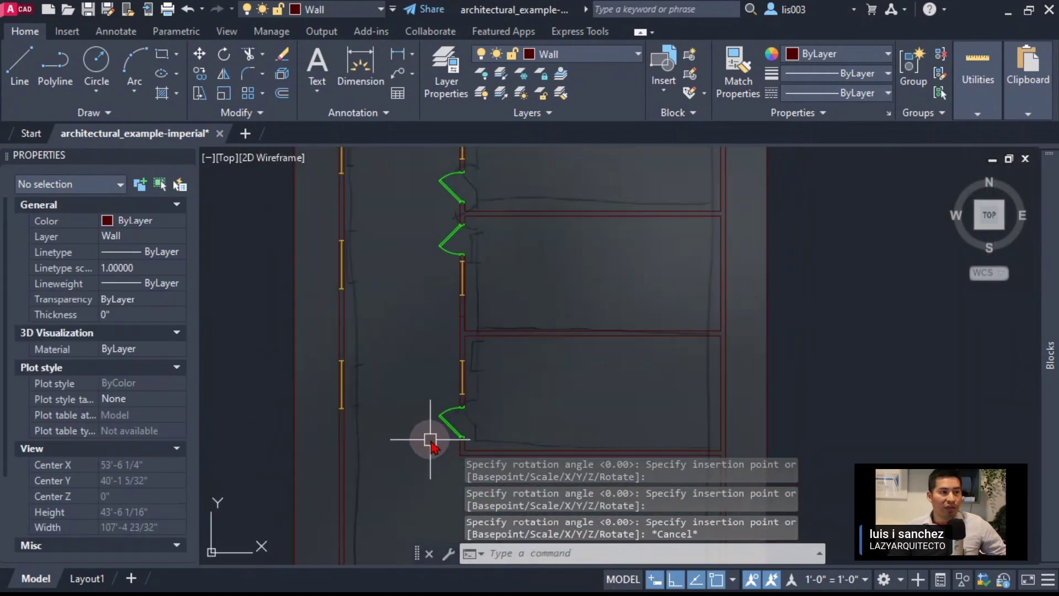
scroll(434, 430, "up", 8)
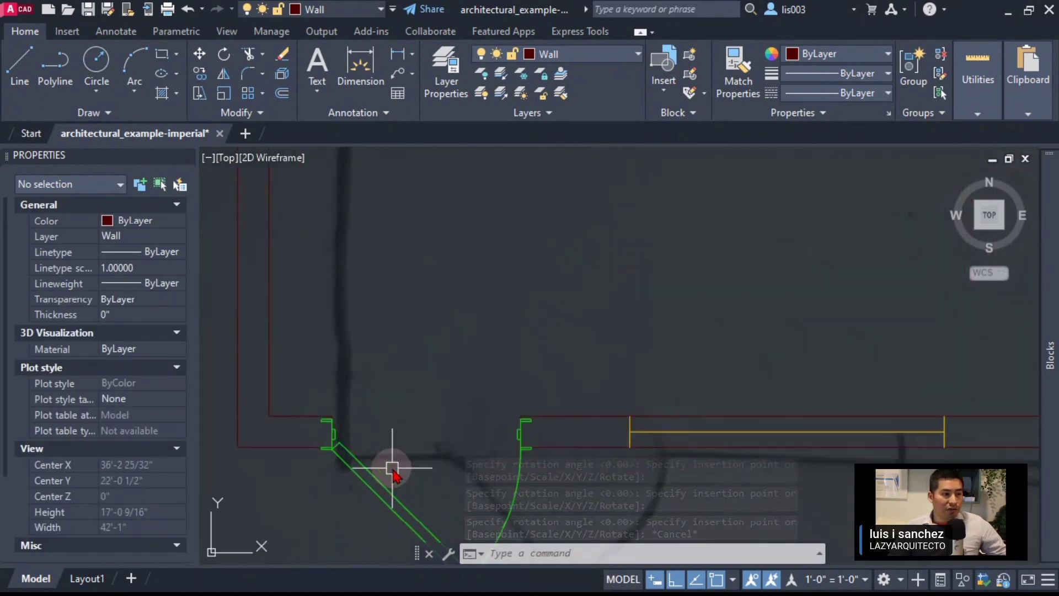
scroll(346, 432, "up", 2)
scroll(337, 373, "down", 3)
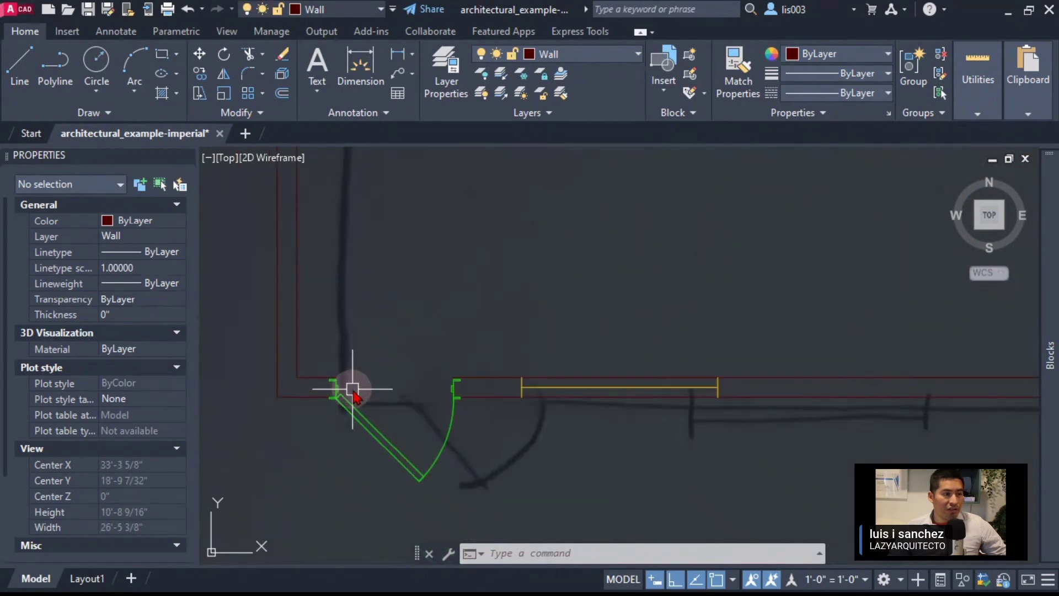
scroll(324, 381, "up", 3)
scroll(348, 406, "down", 8)
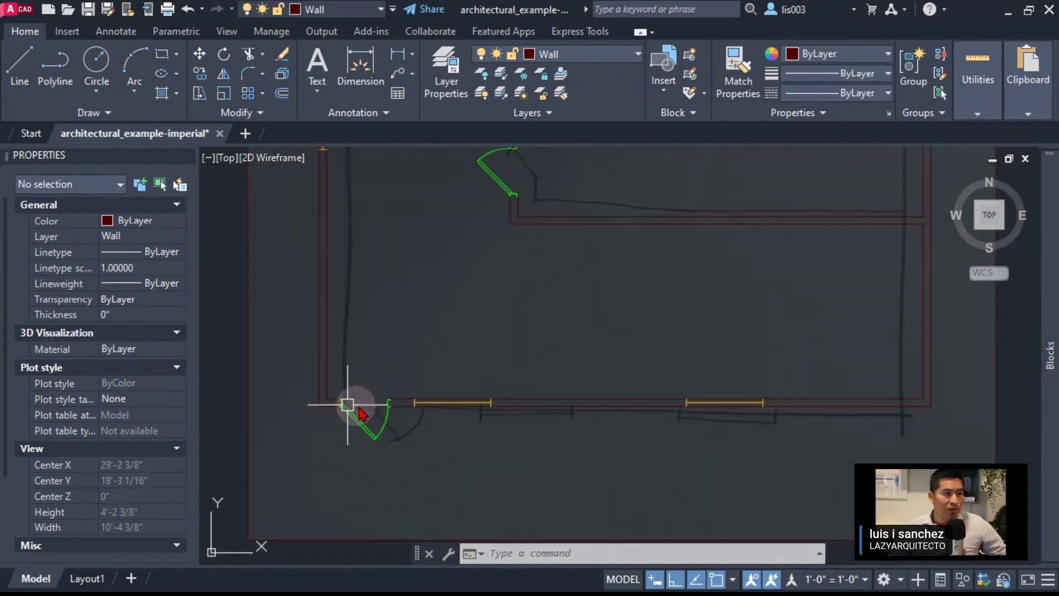
left_click(367, 426)
scroll(389, 353, "down", 4)
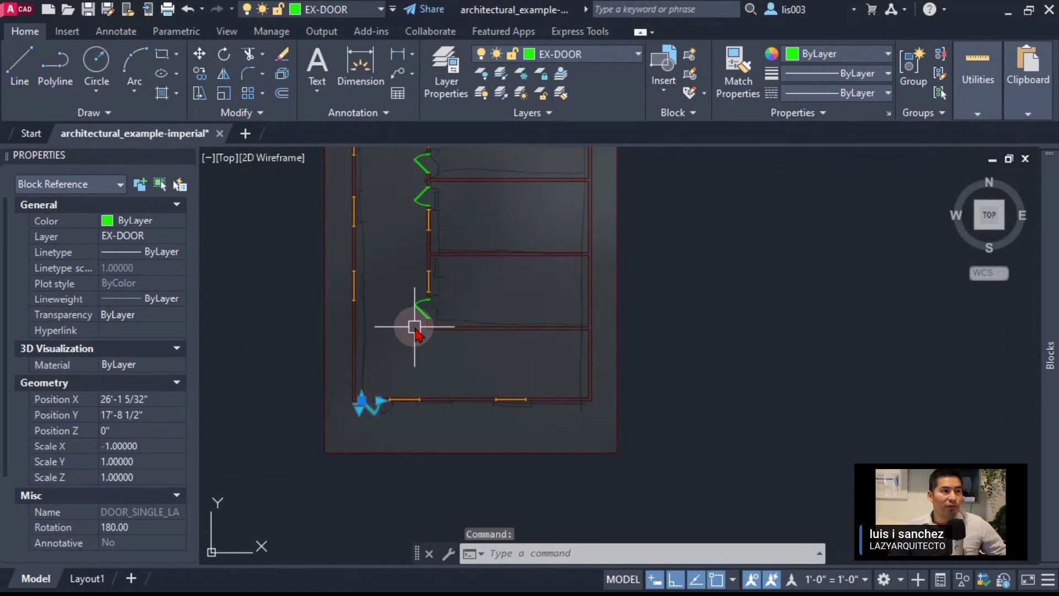
Window-select the four corridor door blocks, then clear the selection
left_click(416, 326)
left_click(407, 163)
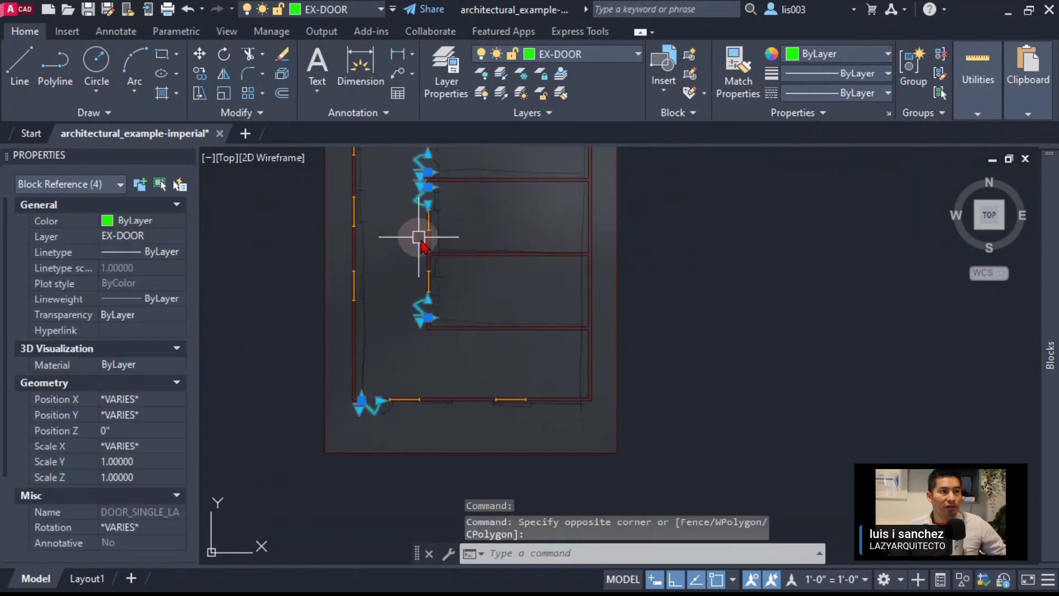
middle_click_drag(413, 237, 448, 290)
scroll(403, 473, "up", 4)
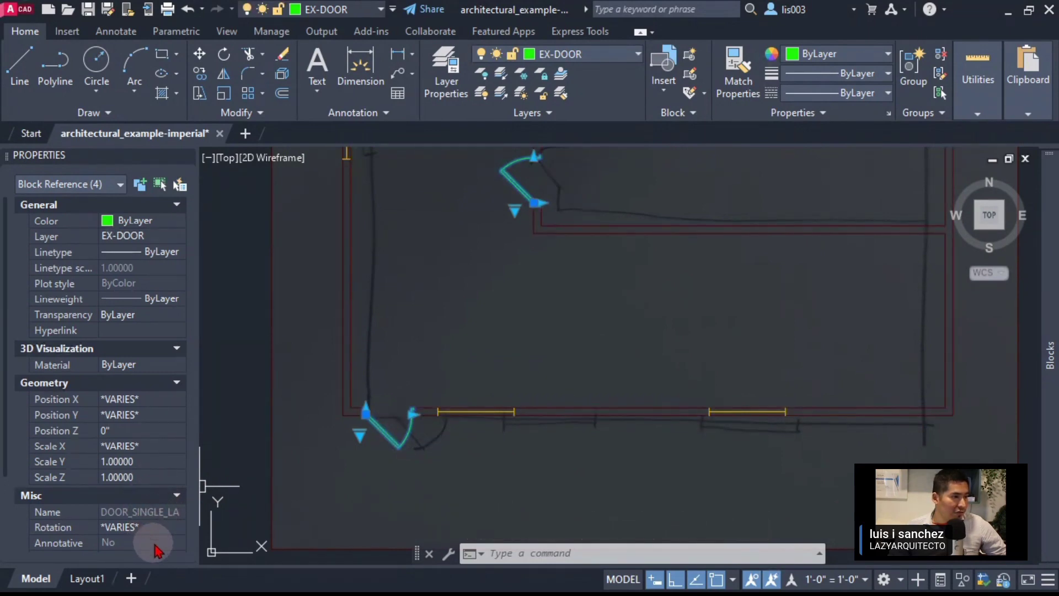
left_click(320, 497)
key("Escape")
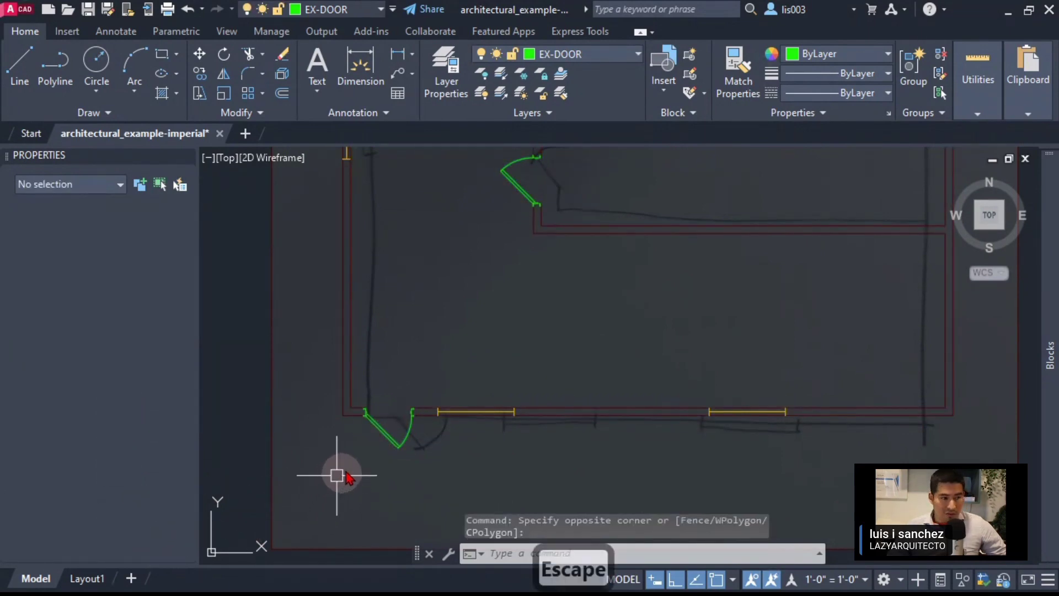
Select the lower-left door to show its 3'-0" size, 5" wall thickness and 45° angle
scroll(361, 433, "up", 3)
scroll(365, 419, "up", 4)
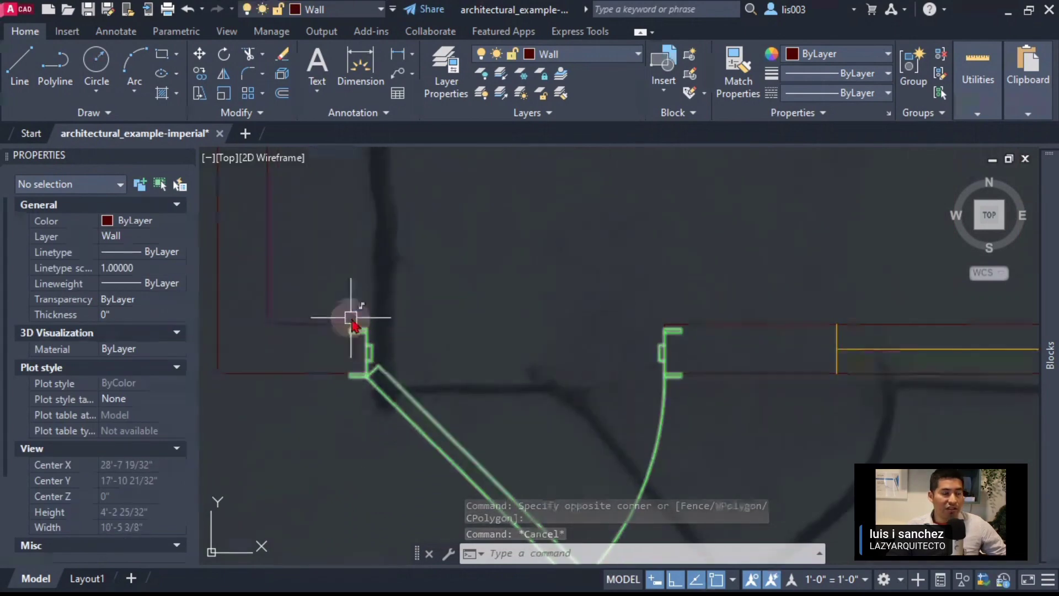
left_click(368, 381)
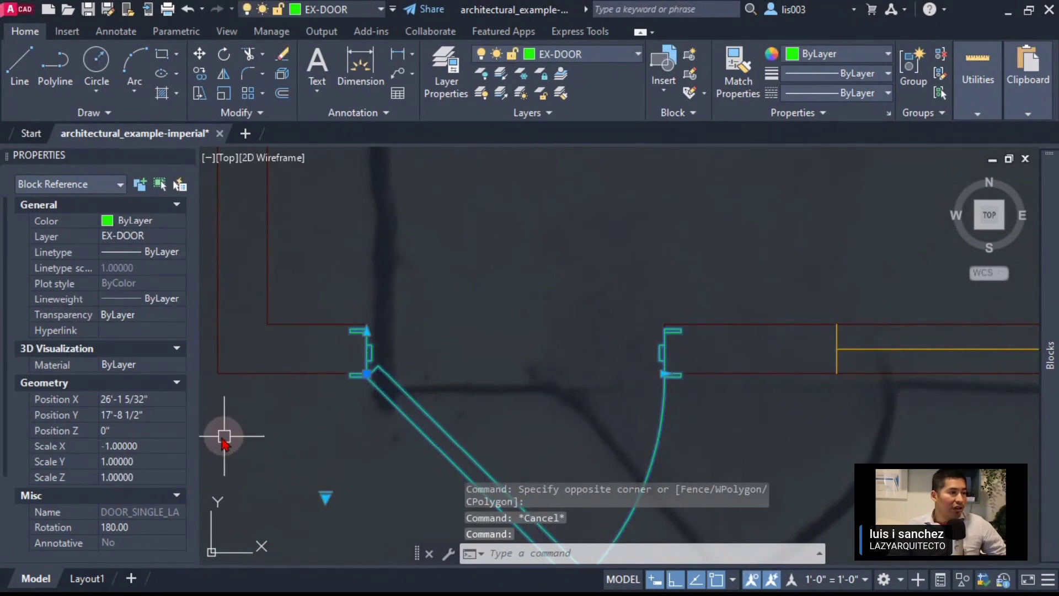
scroll(148, 439, "down", 3)
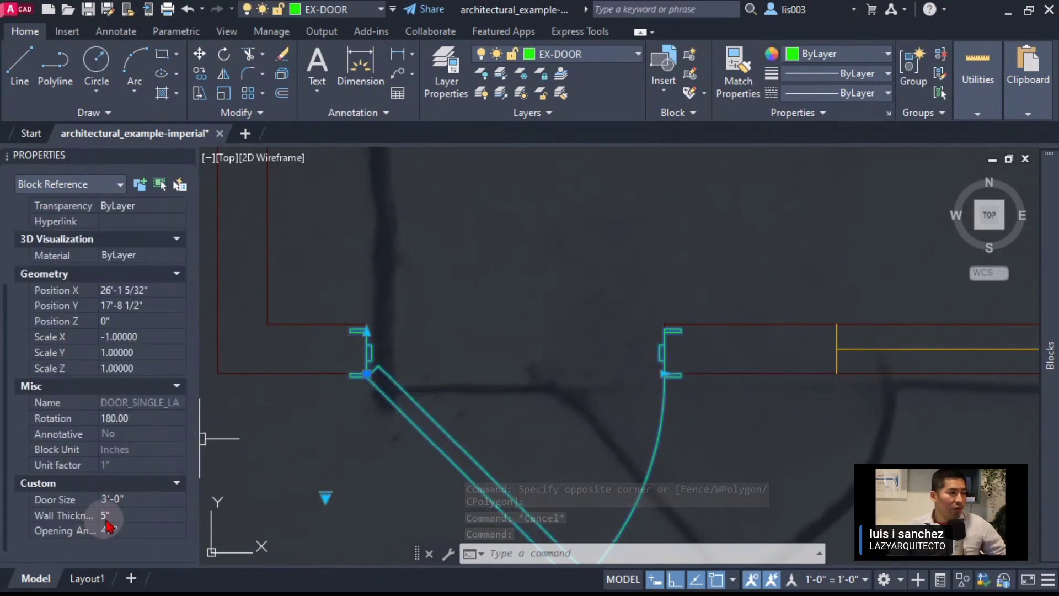
Crossing-select all four door blocks from below the lowest door
scroll(425, 444, "down", 6)
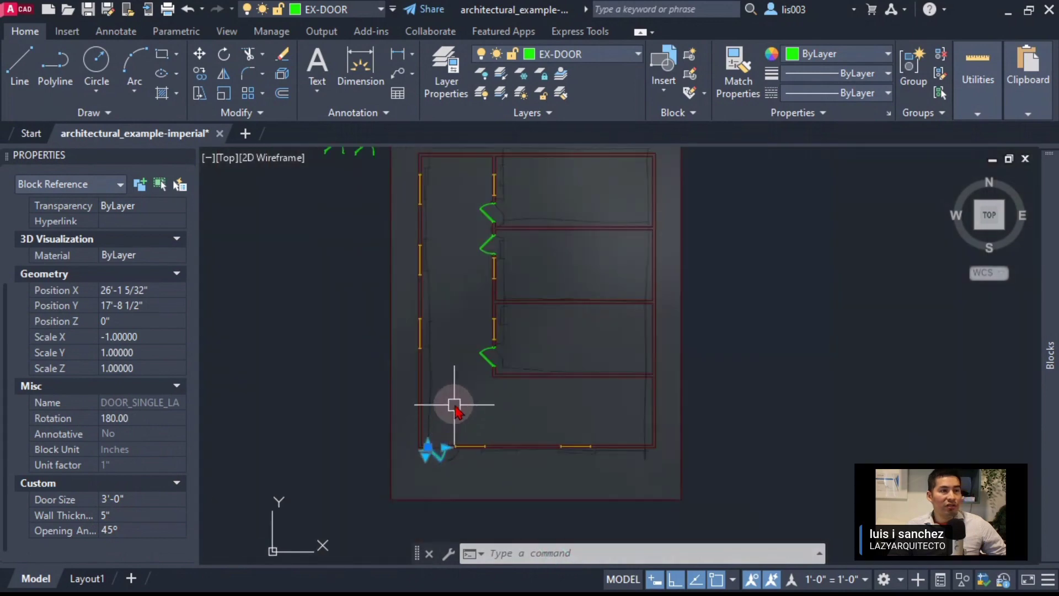
left_click(476, 370)
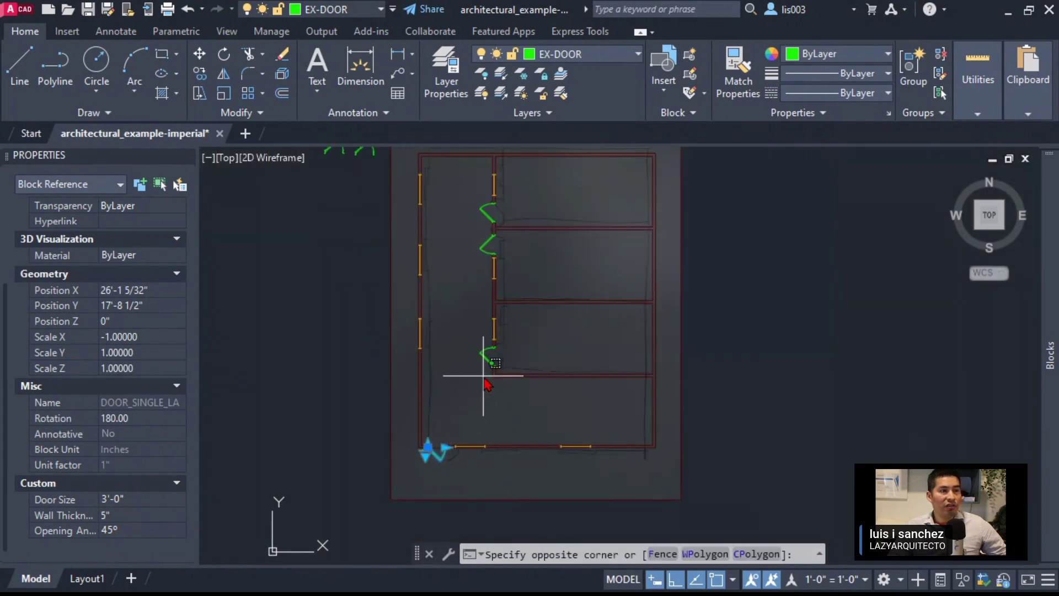
left_click(469, 200)
scroll(421, 455, "up", 5)
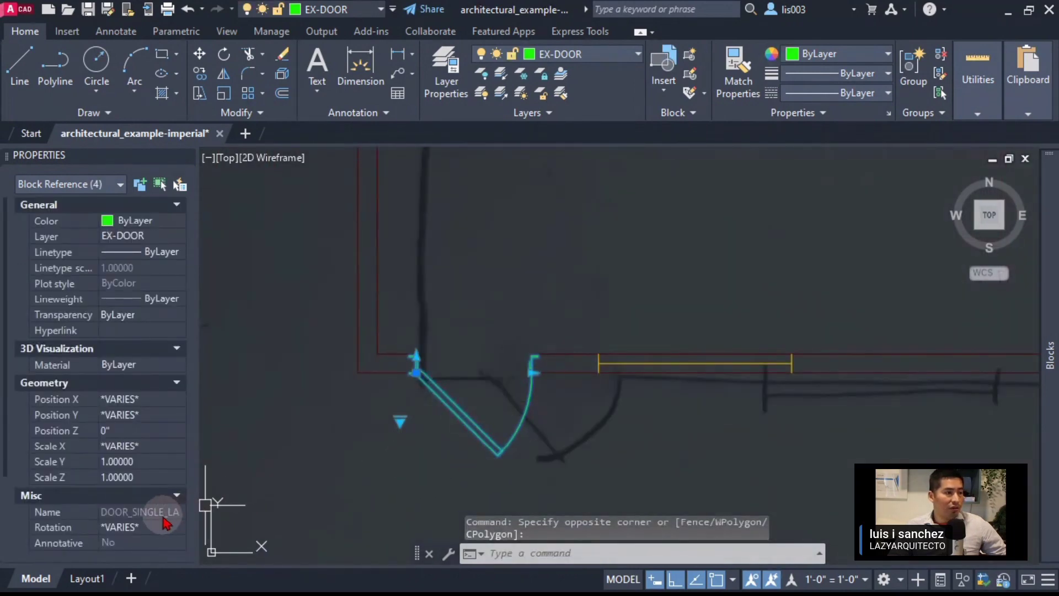
scroll(151, 529, "down", 3)
Set the selected doors' Wall Thickness to 6" in Properties, then deselect them
left_click(117, 515)
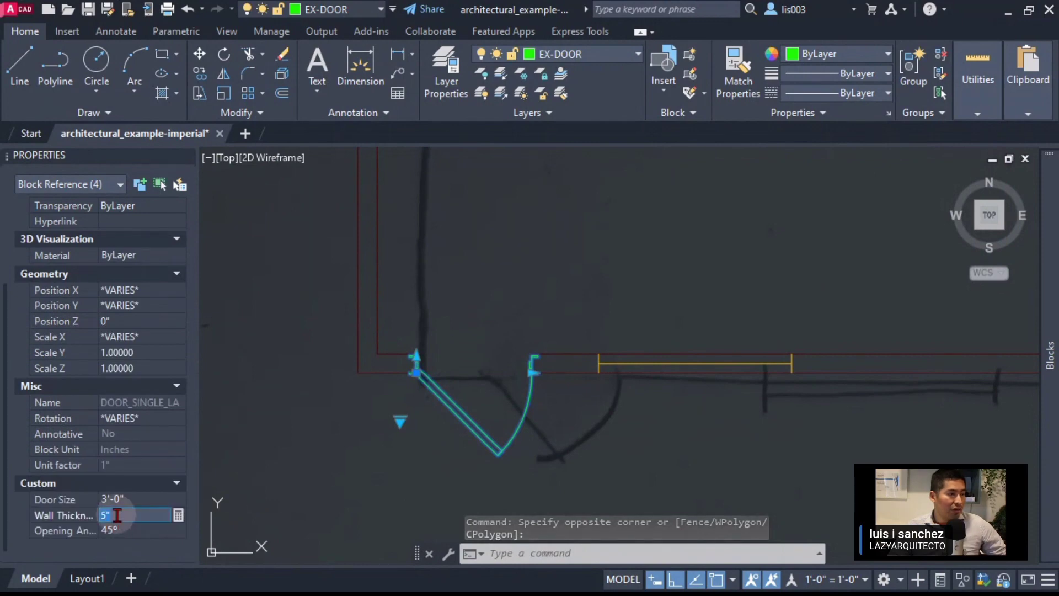
key("Return")
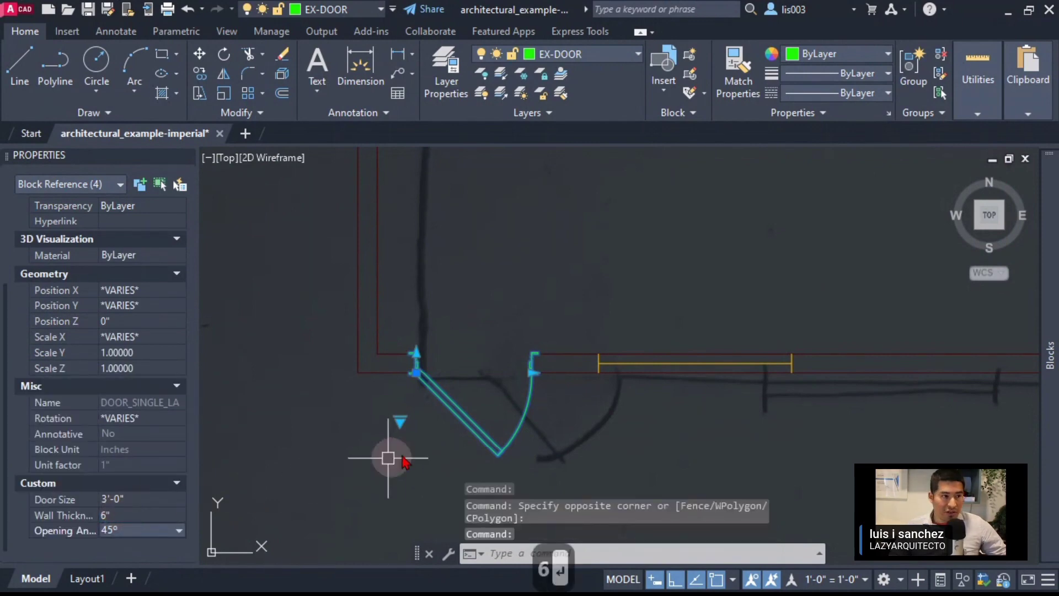
scroll(485, 366, "up", 4)
scroll(607, 353, "down", 3)
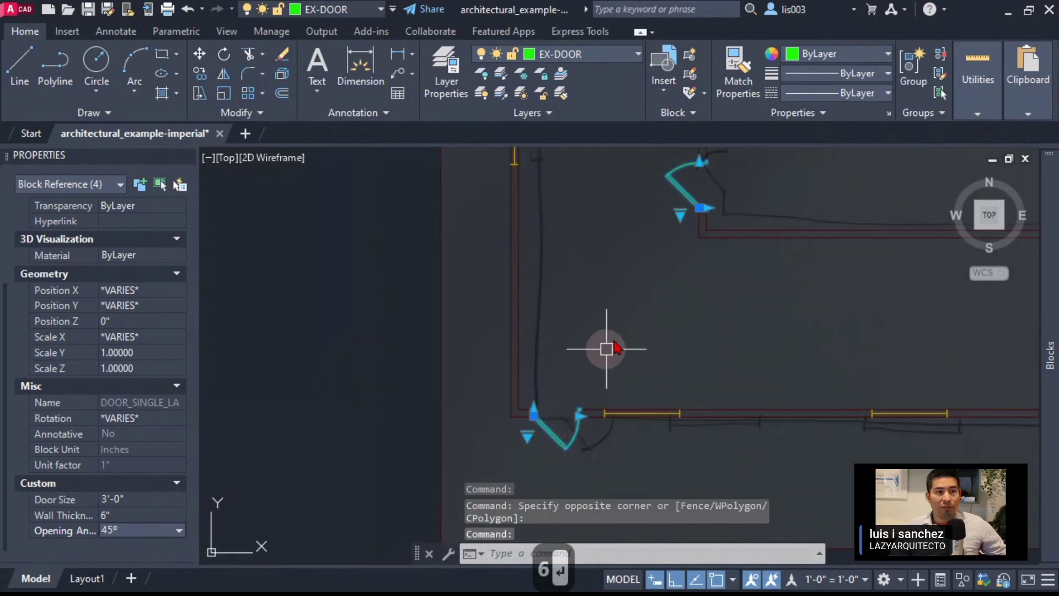
scroll(673, 275, "up", 2)
scroll(635, 284, "up", 3)
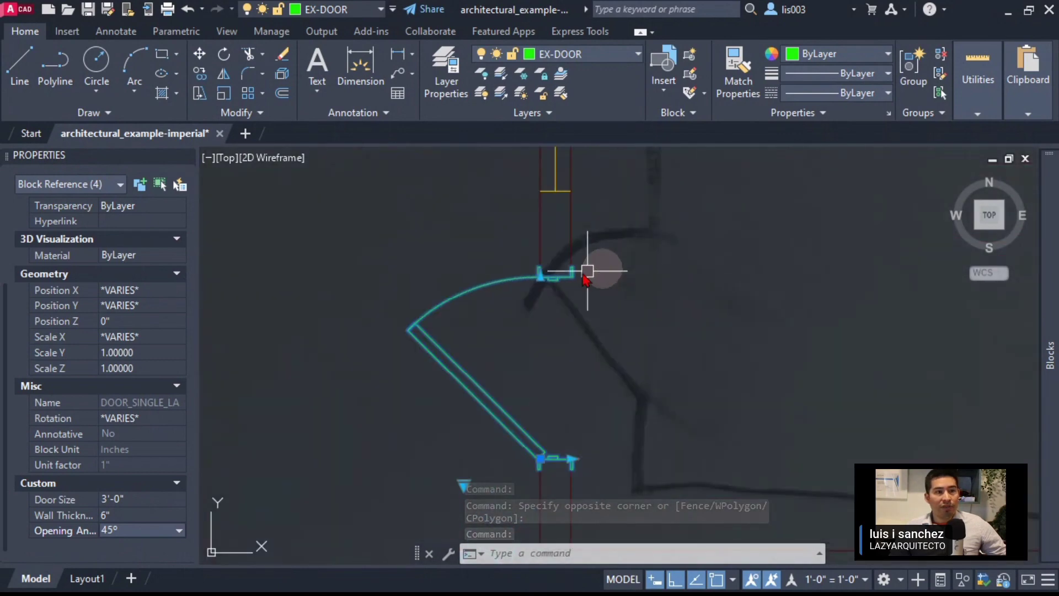
scroll(554, 301, "down", 3)
scroll(568, 267, "down", 6)
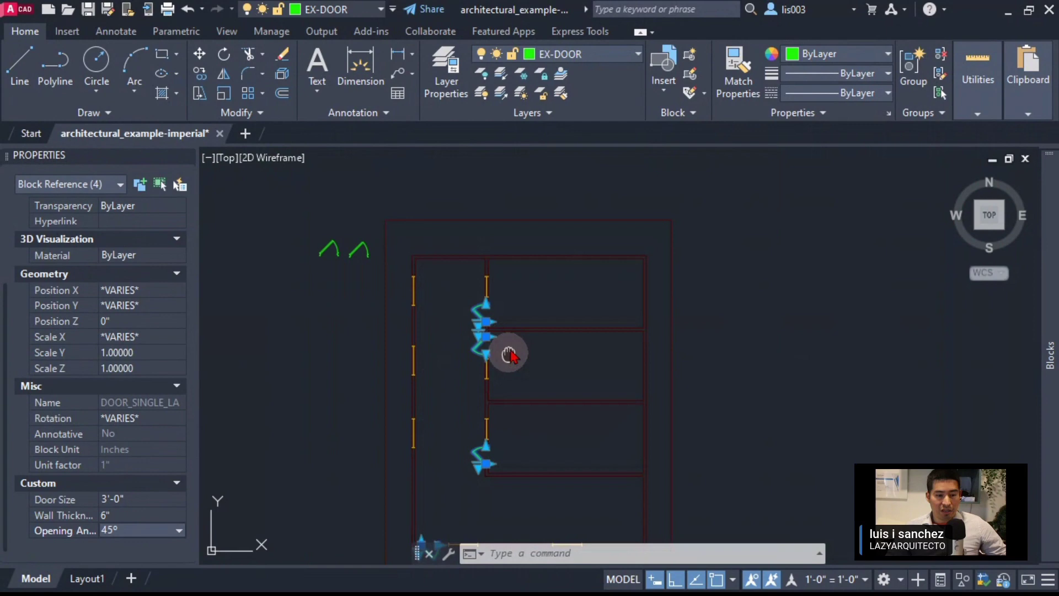
middle_click_drag(509, 355, 517, 317)
key("Escape")
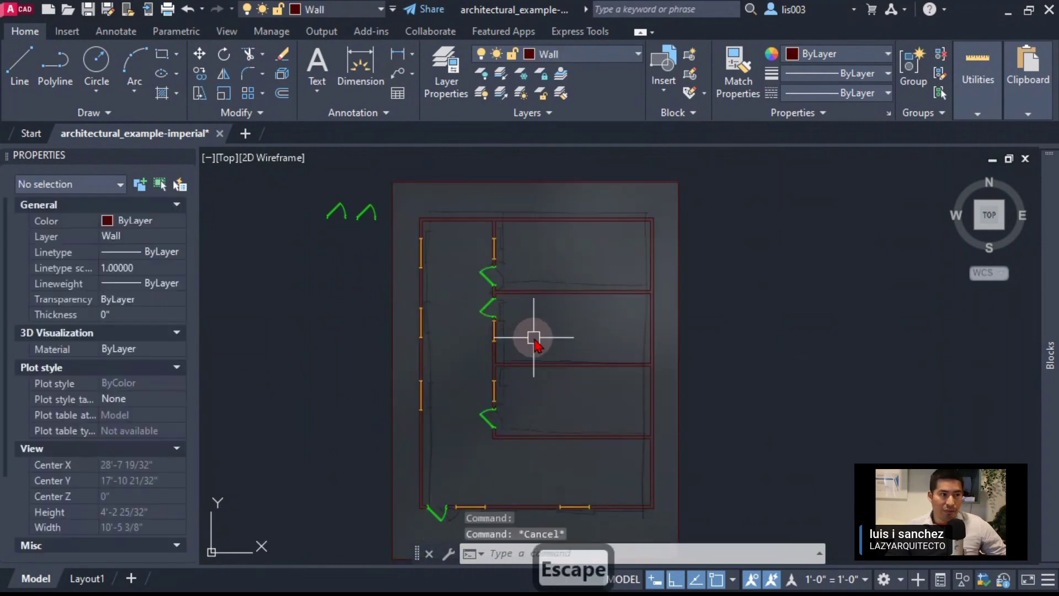